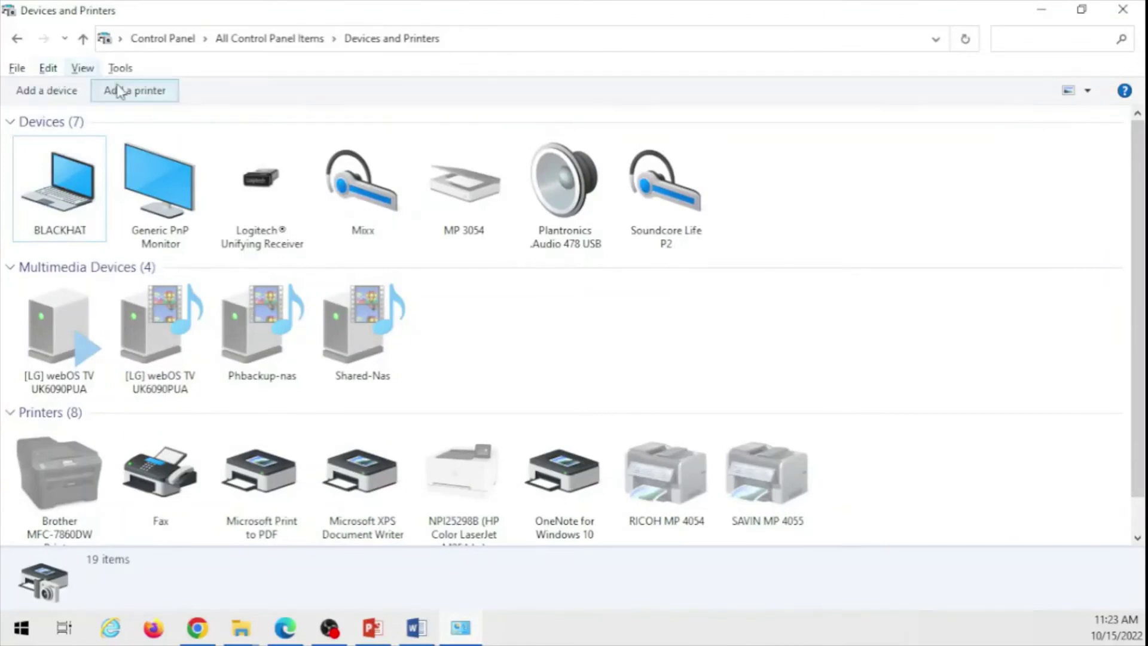
Start adding an unlisted printer by IP address, enter 192.168.0.12 as its hostname or IP address, and cancel the setup
left_click(128, 94)
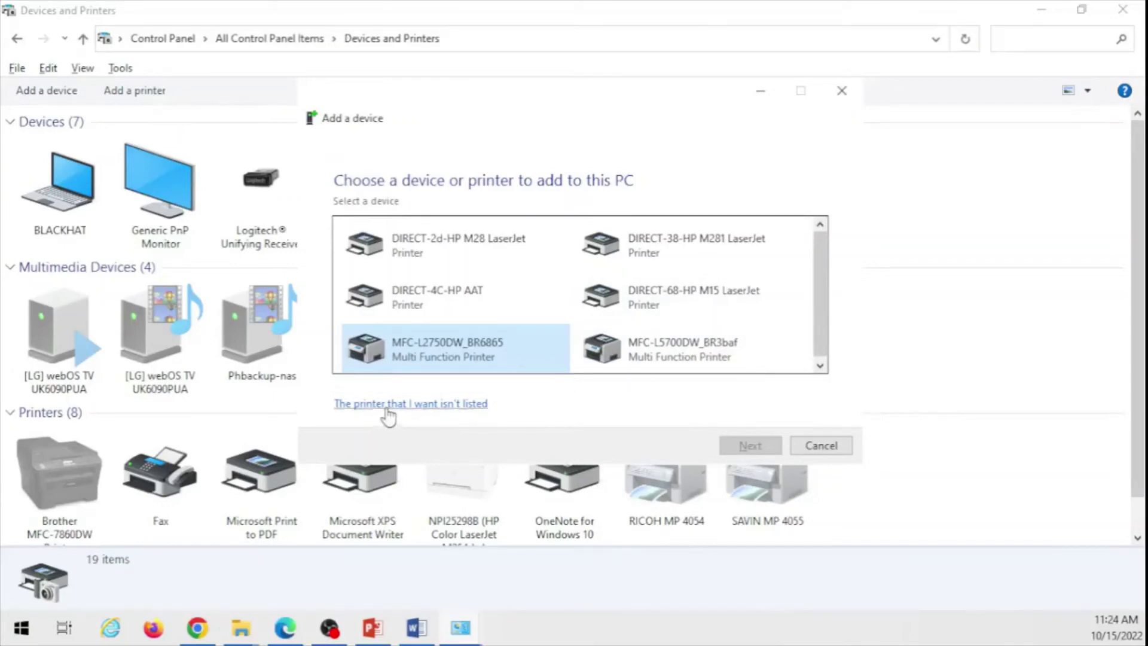
left_click(429, 406)
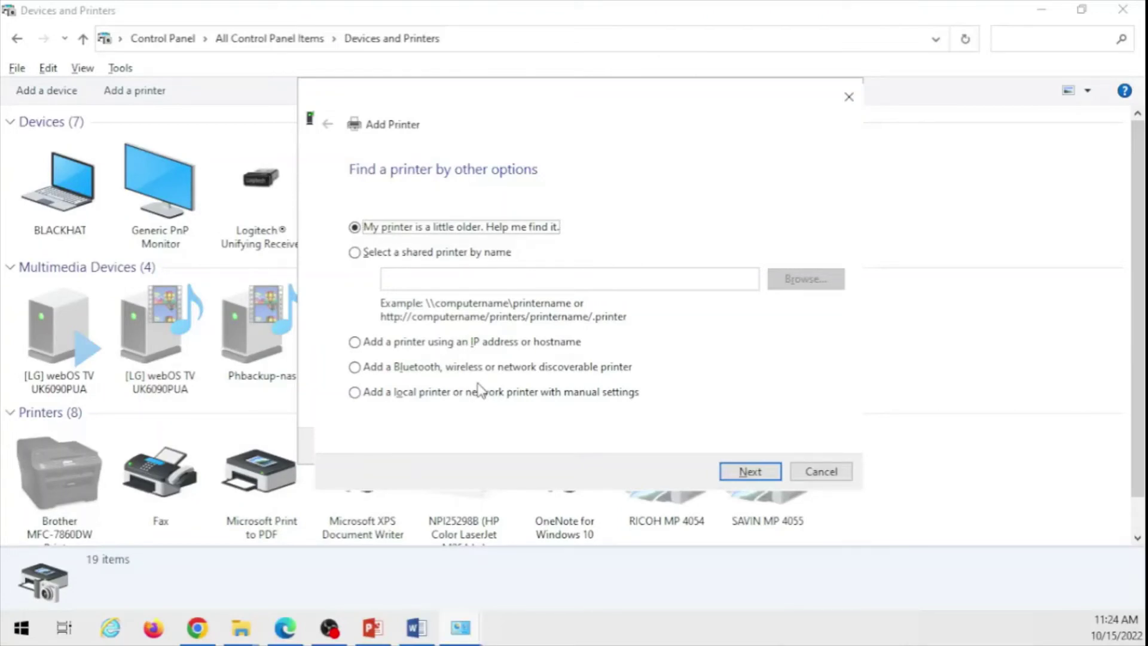
left_click(354, 342)
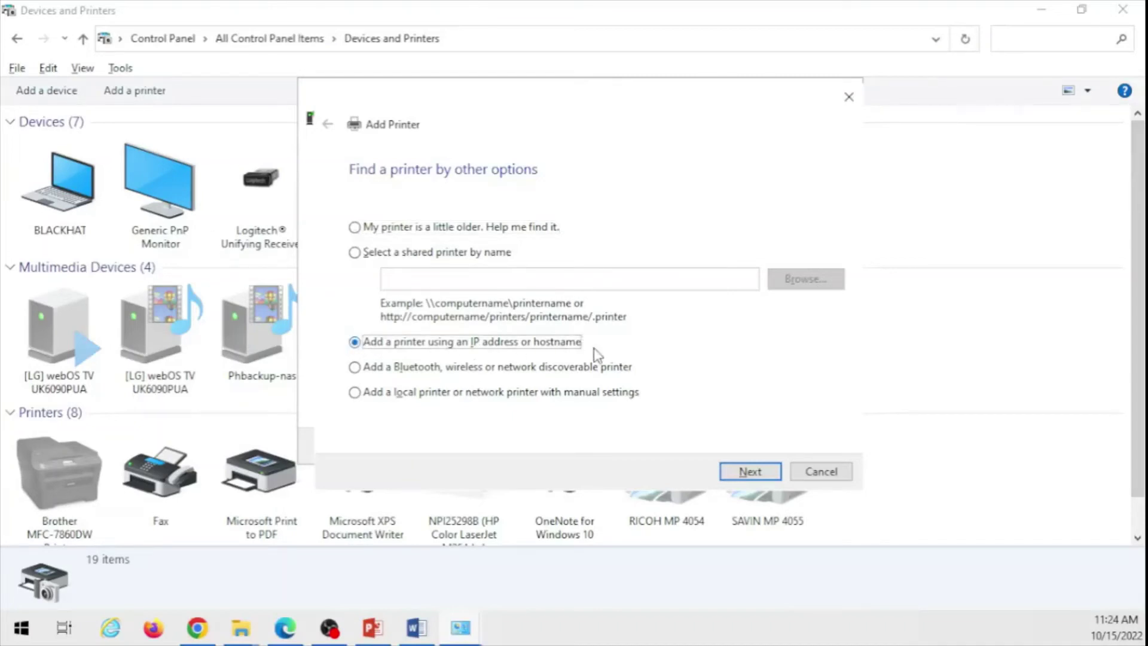
left_click(734, 472)
left_click(595, 250)
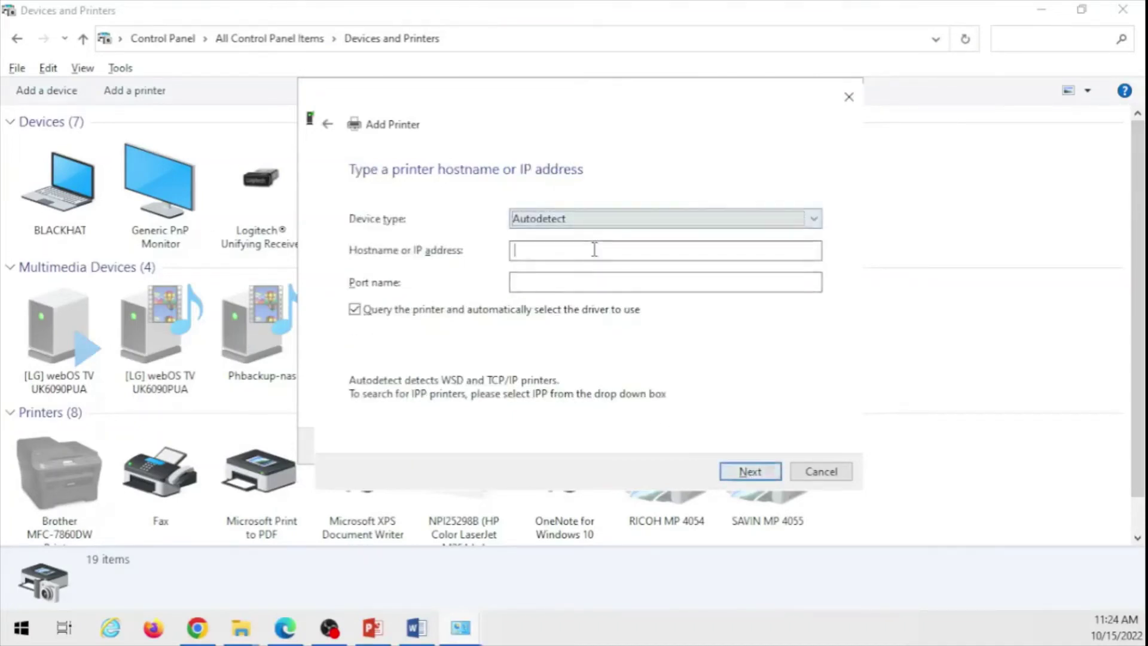
type("192.168.0.12")
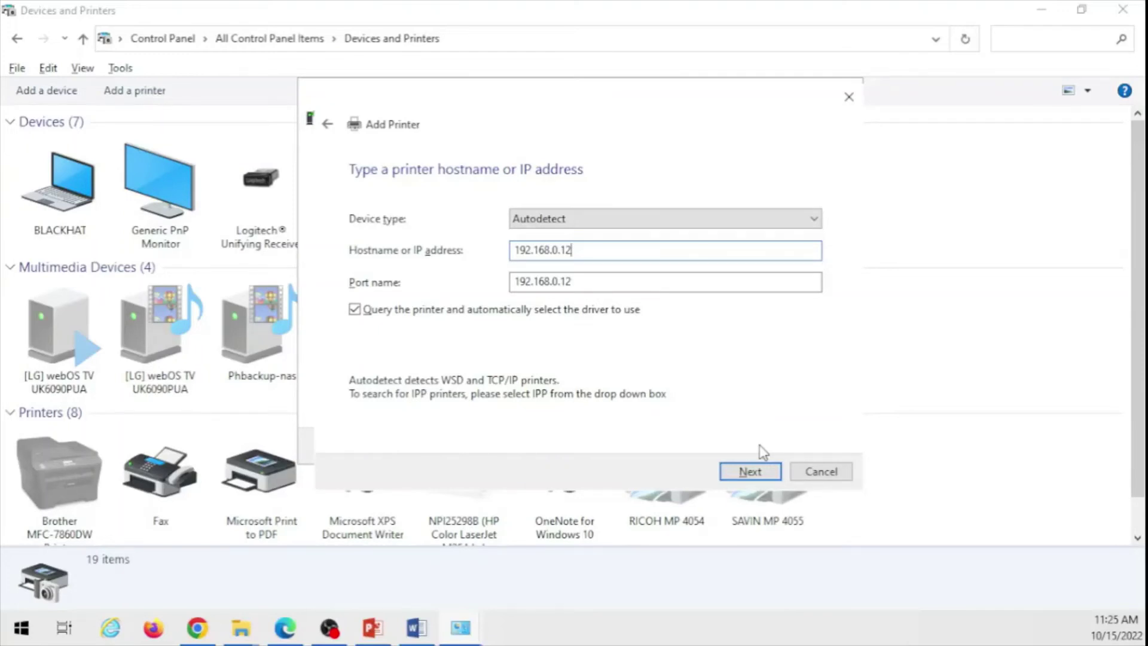
left_click(822, 471)
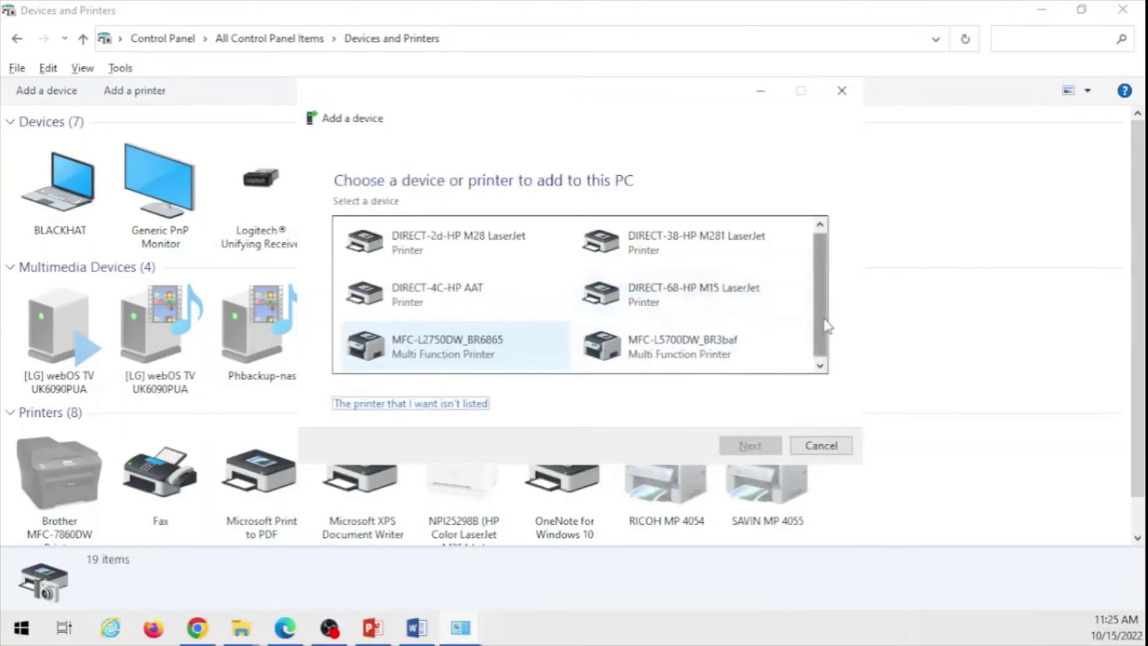
left_click(819, 447)
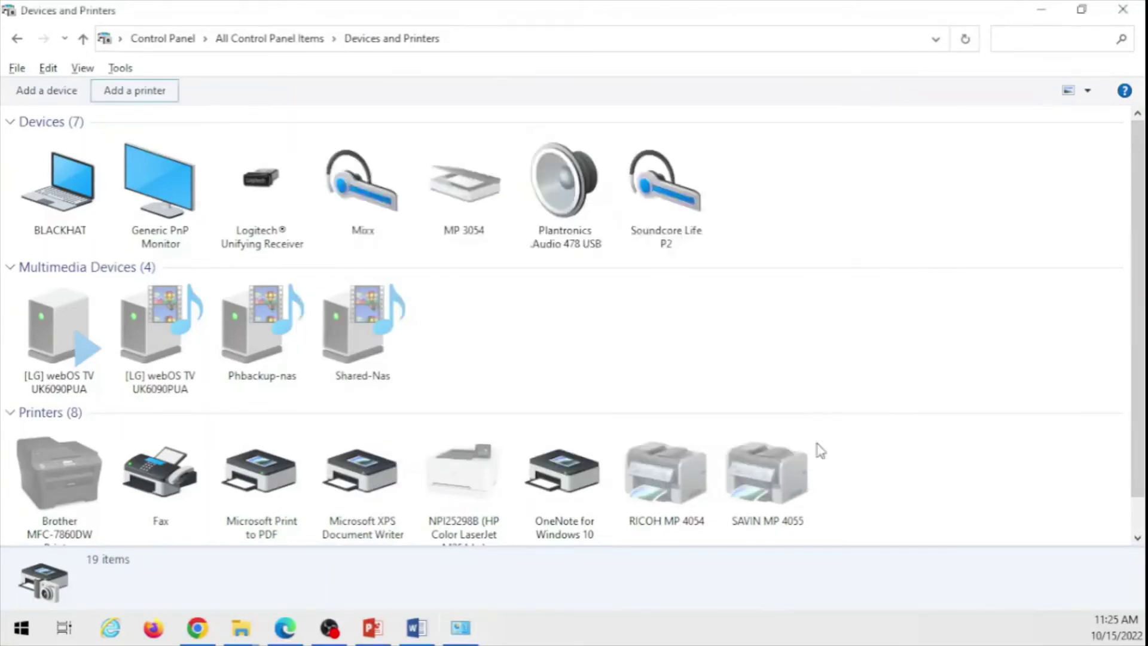
Switch to PowerPoint, show the Printer Driver Maintenance slide full screen, and return to the Devices and Printers window
left_click(377, 631)
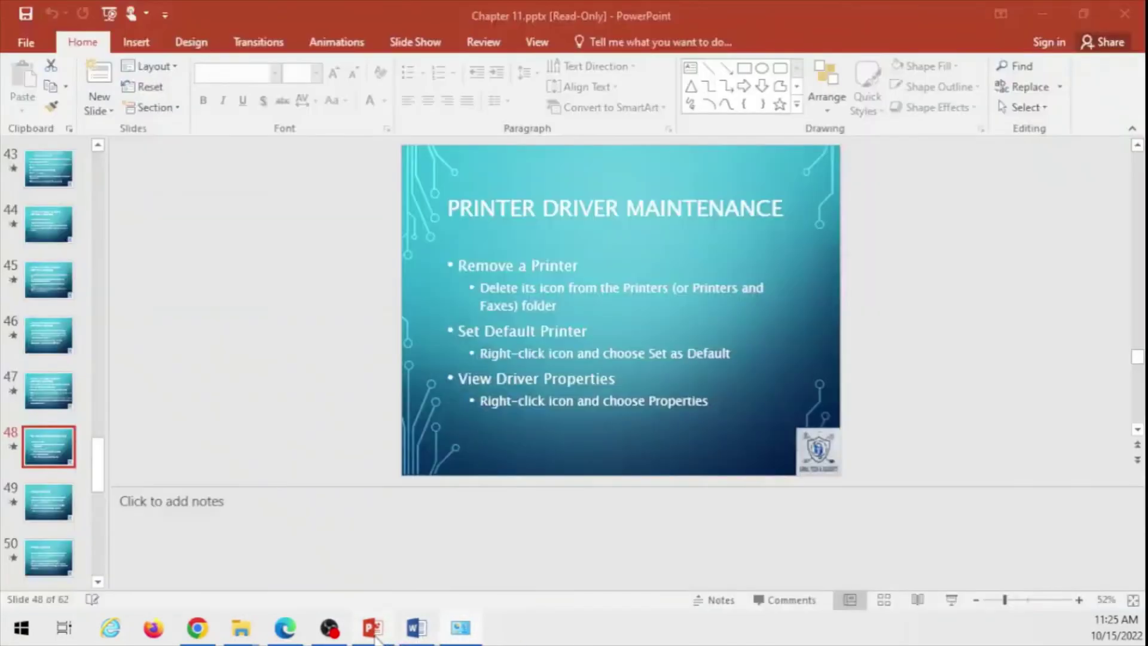
left_click(949, 600)
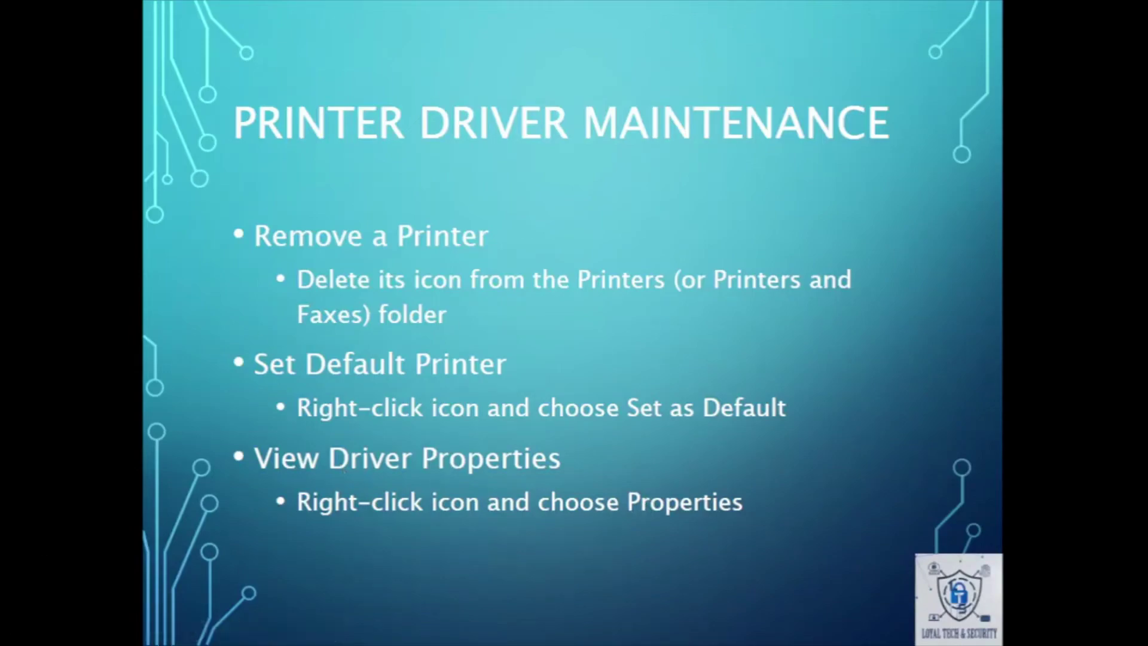
key("Escape")
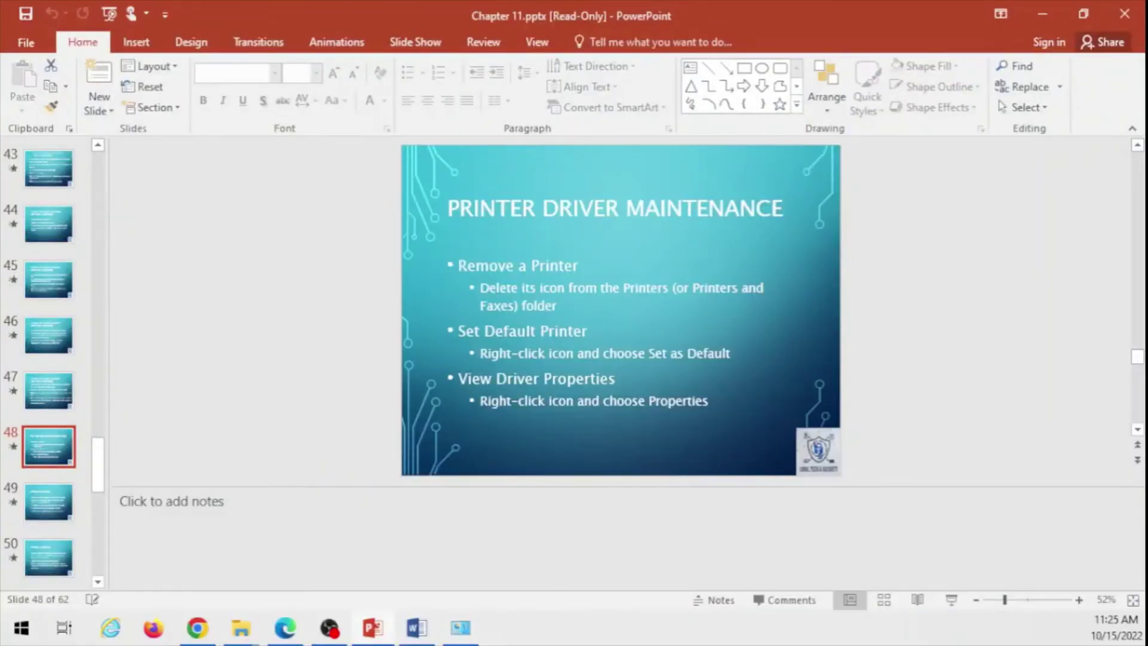
key("alt+Tab")
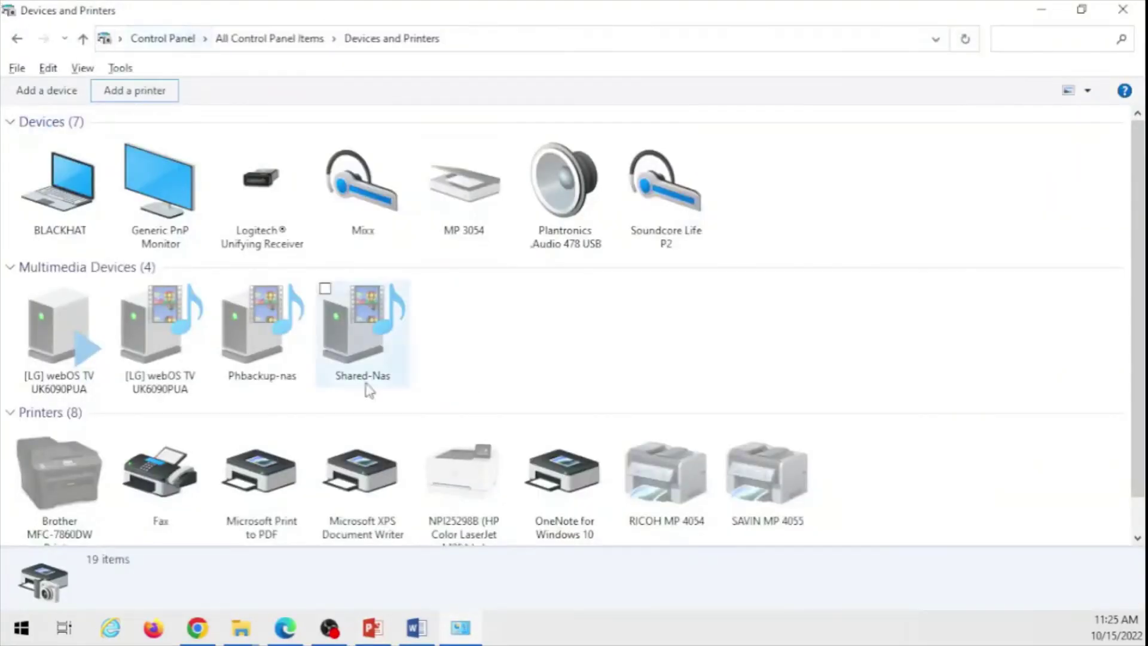
Review the details of the installed printers, including RICOH MP 4054, SAVIN MP 4055, OneNote and the Microsoft virtual printers
scroll(841, 443, "down", 1)
left_click(676, 472)
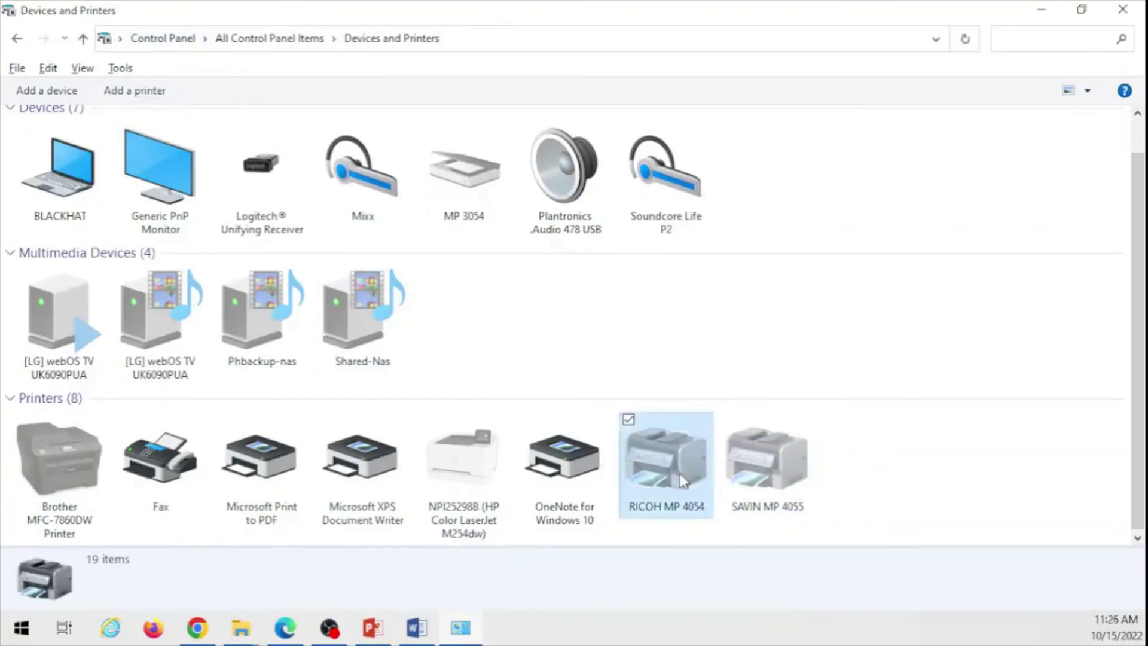
left_click(751, 472)
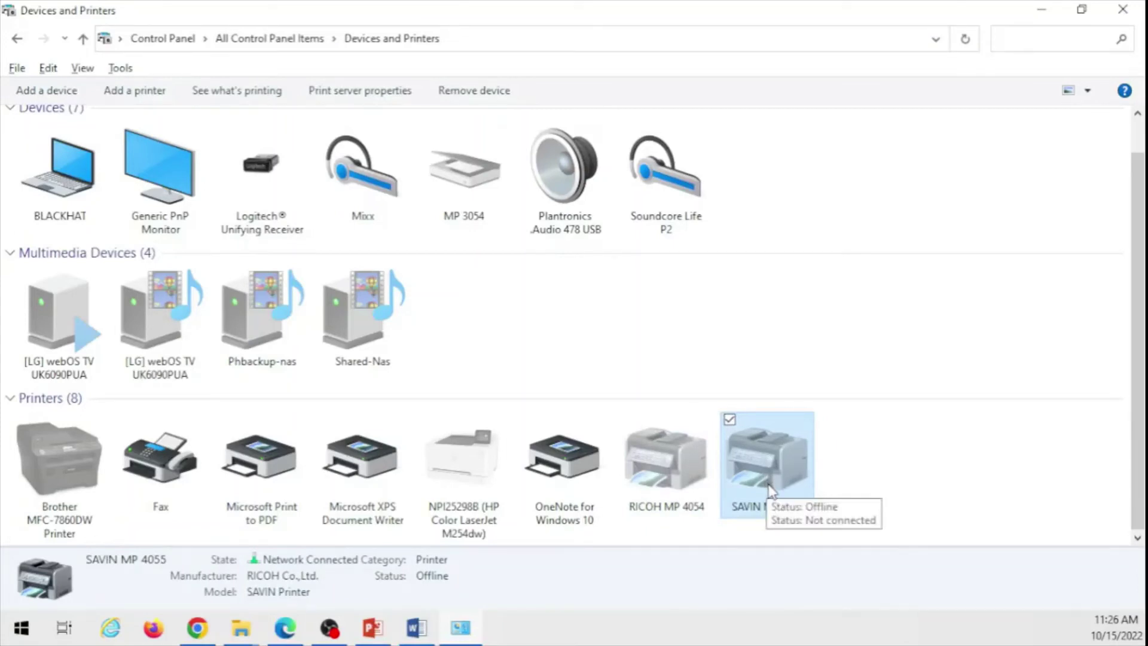
left_click(573, 468)
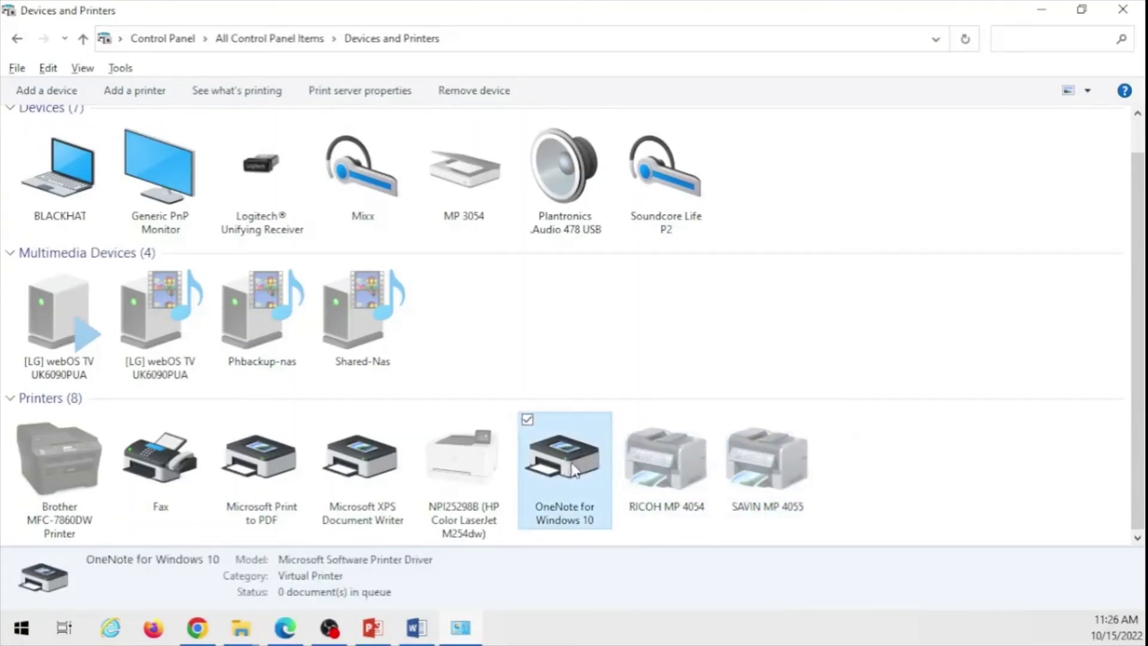
left_click(342, 472)
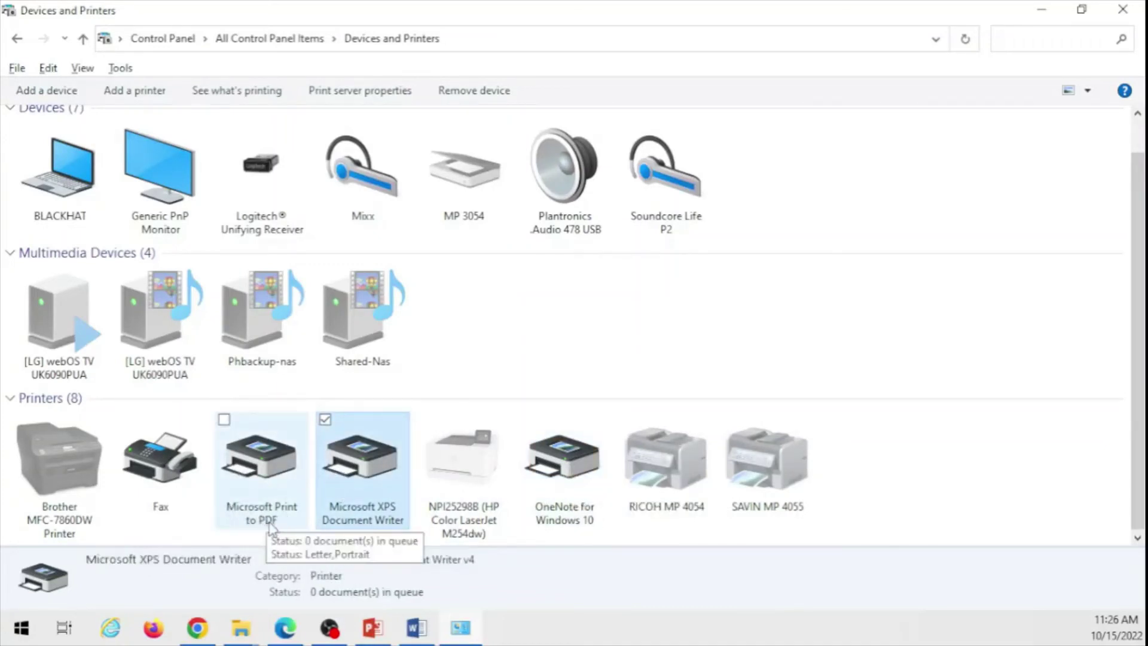
left_click(261, 482)
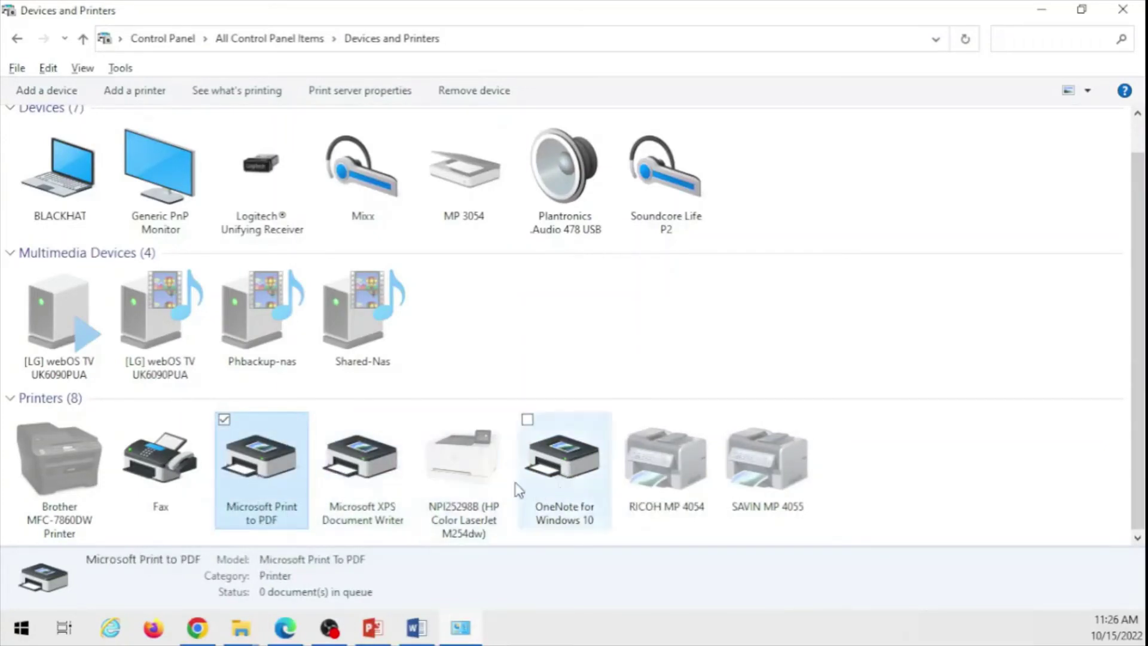
left_click(452, 481)
left_click(629, 449)
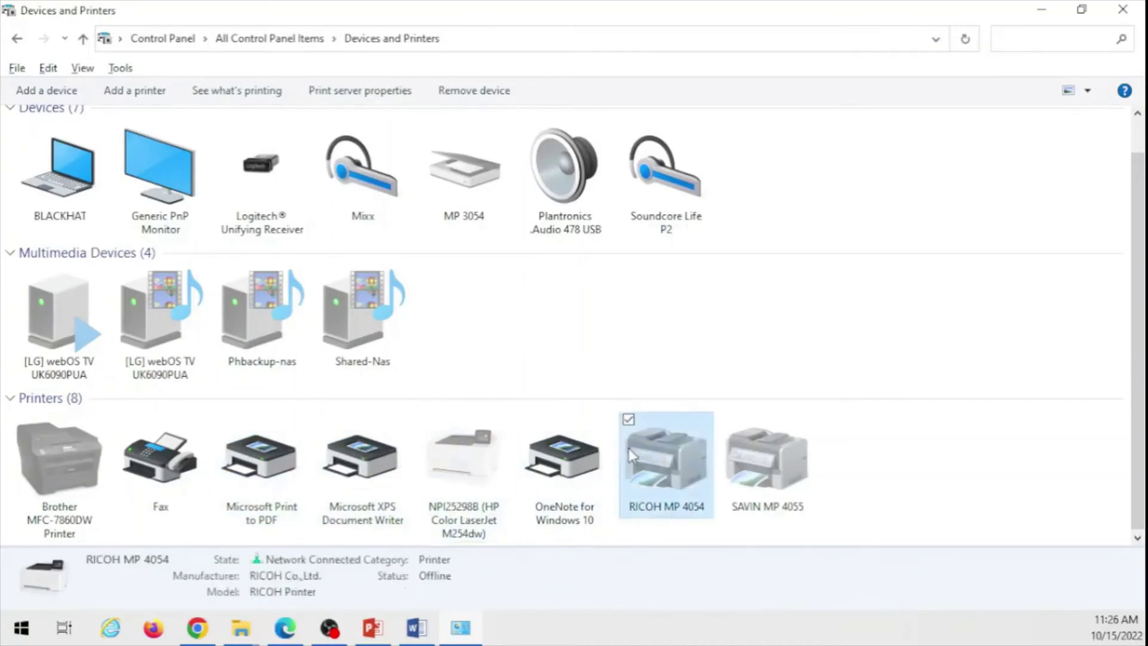
Remove the SAVIN MP 4055 printer from the computer and confirm its removal
left_click(810, 456)
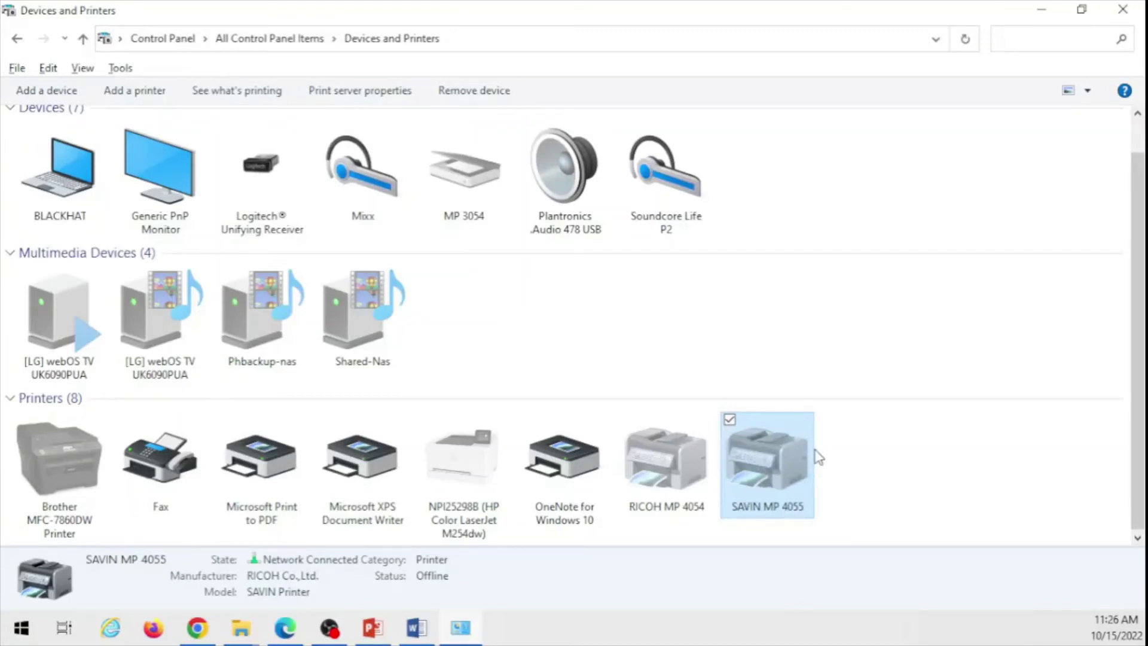
left_click(461, 90)
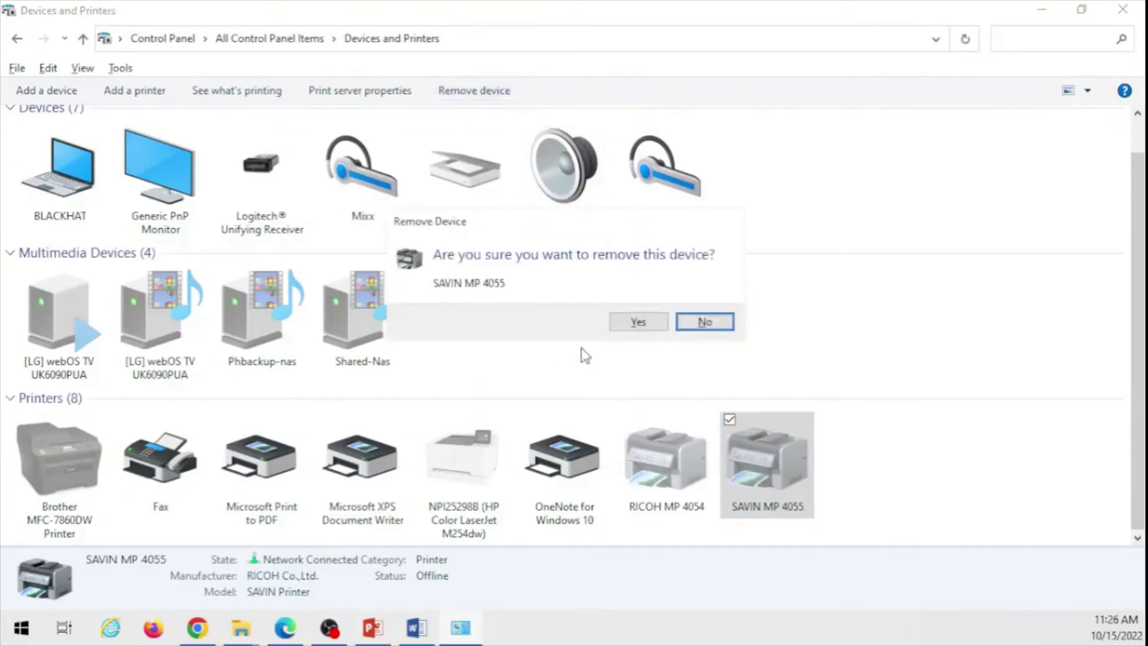
left_click(633, 322)
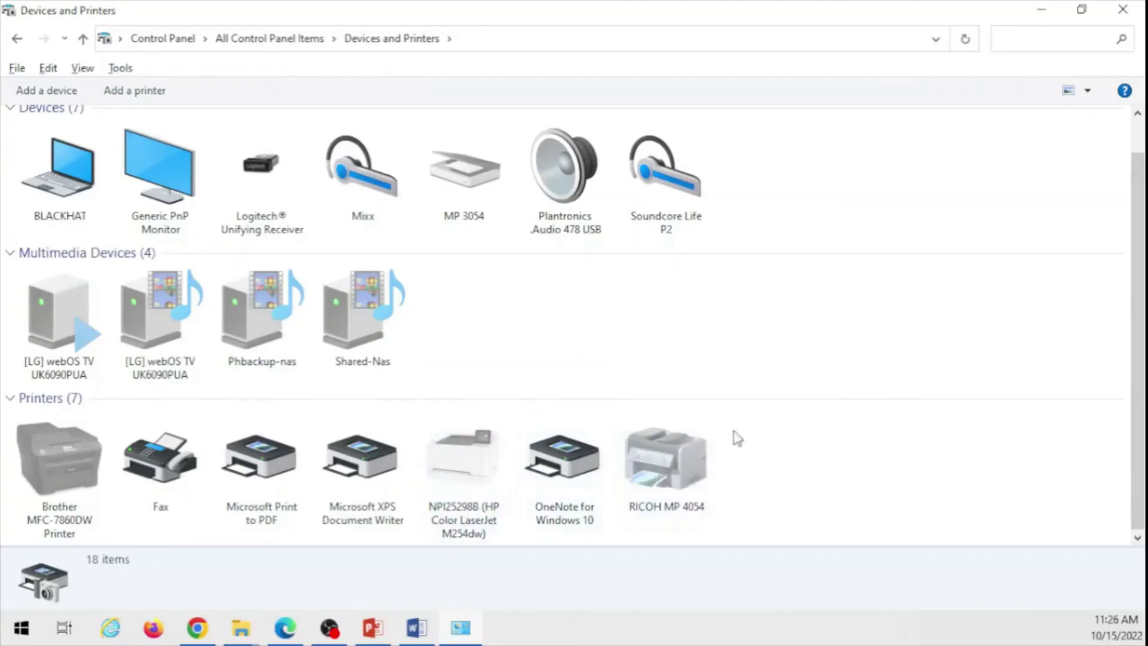
Open the print server properties for the RICOH MP 4054, show the installed printer drivers, and widen the Name column
left_click(705, 440)
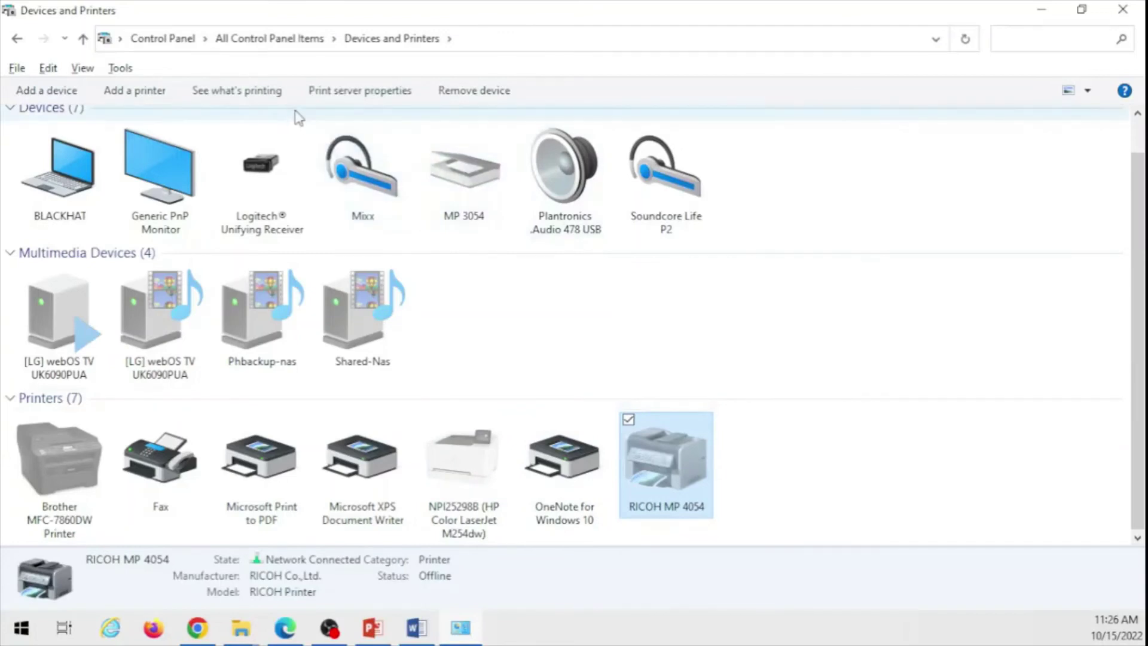
left_click(375, 98)
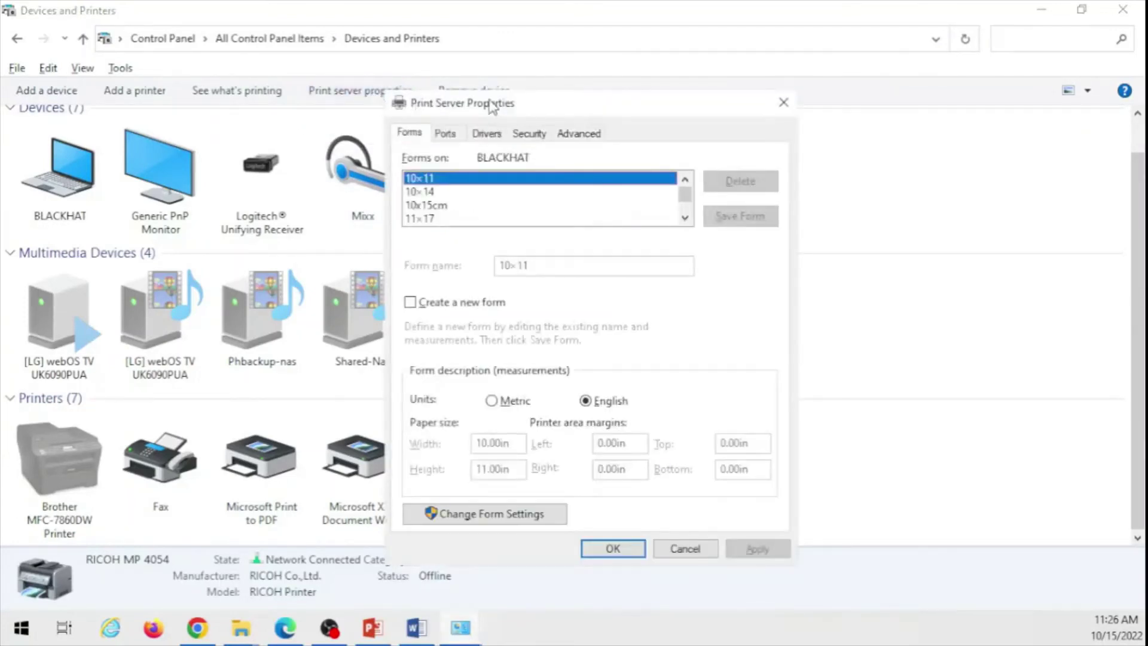
left_click_drag(490, 104, 739, 83)
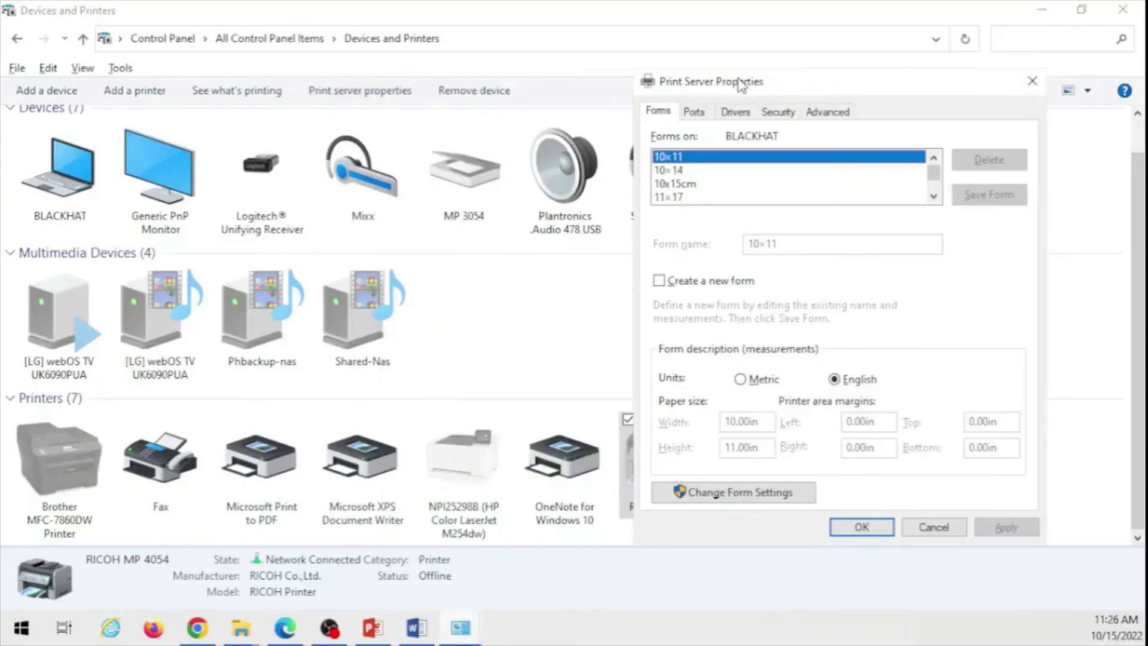
left_click(735, 112)
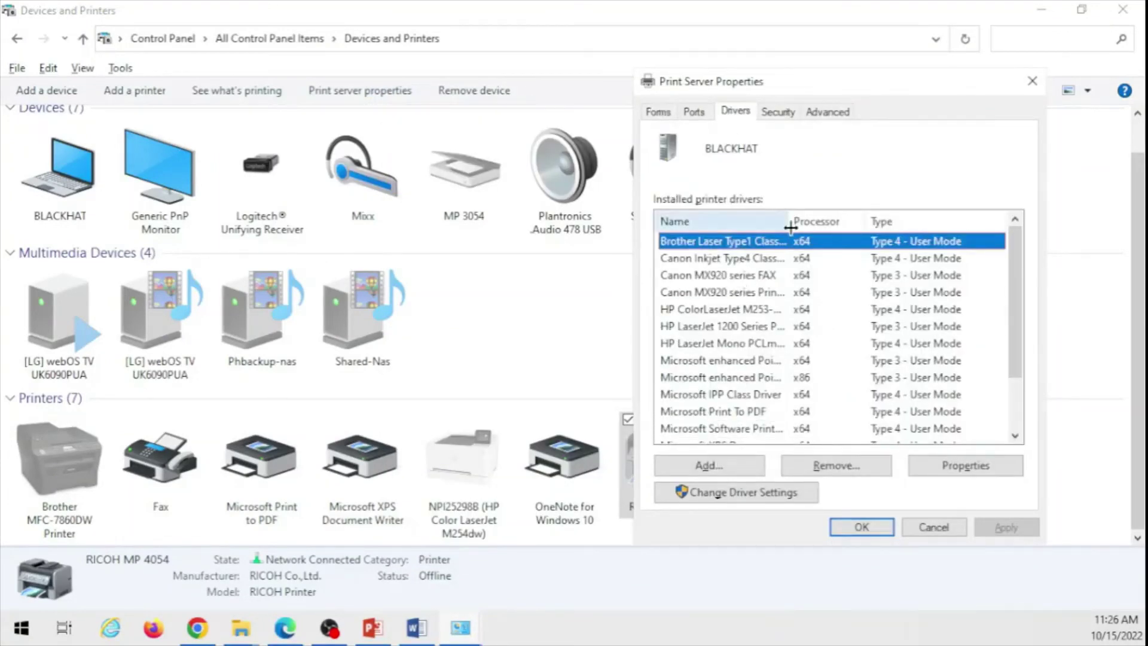
left_click_drag(789, 223, 821, 222)
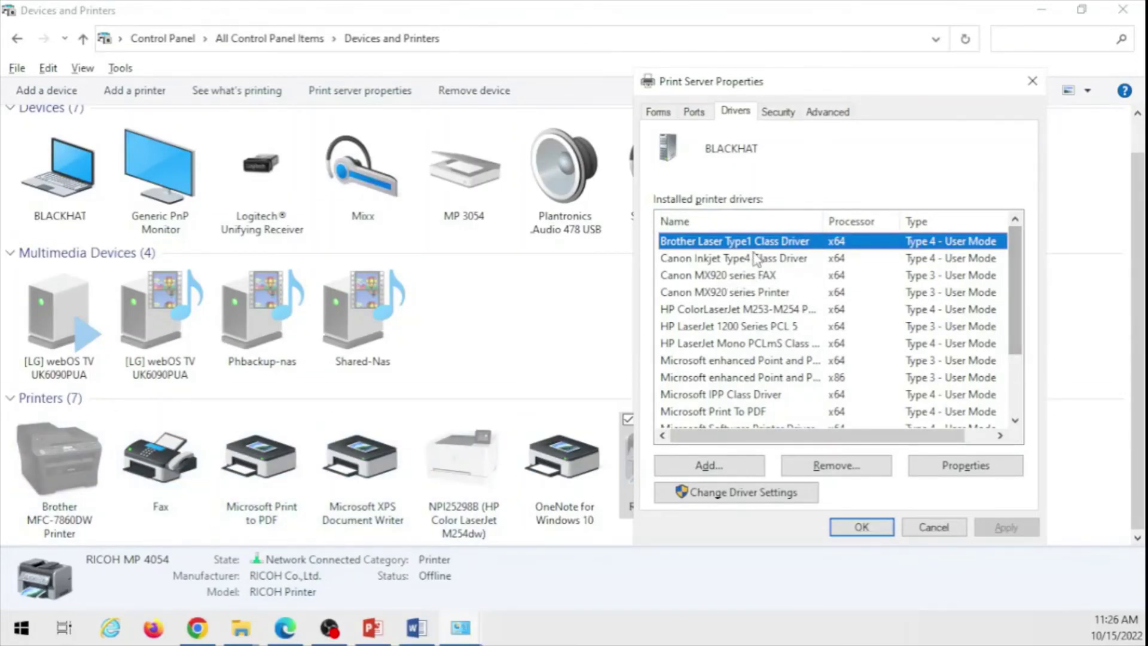
Remove the Canon Inkjet Type4 Class Driver using the option to remove both driver and driver package
left_click(734, 259)
left_click(727, 275)
left_click(723, 293)
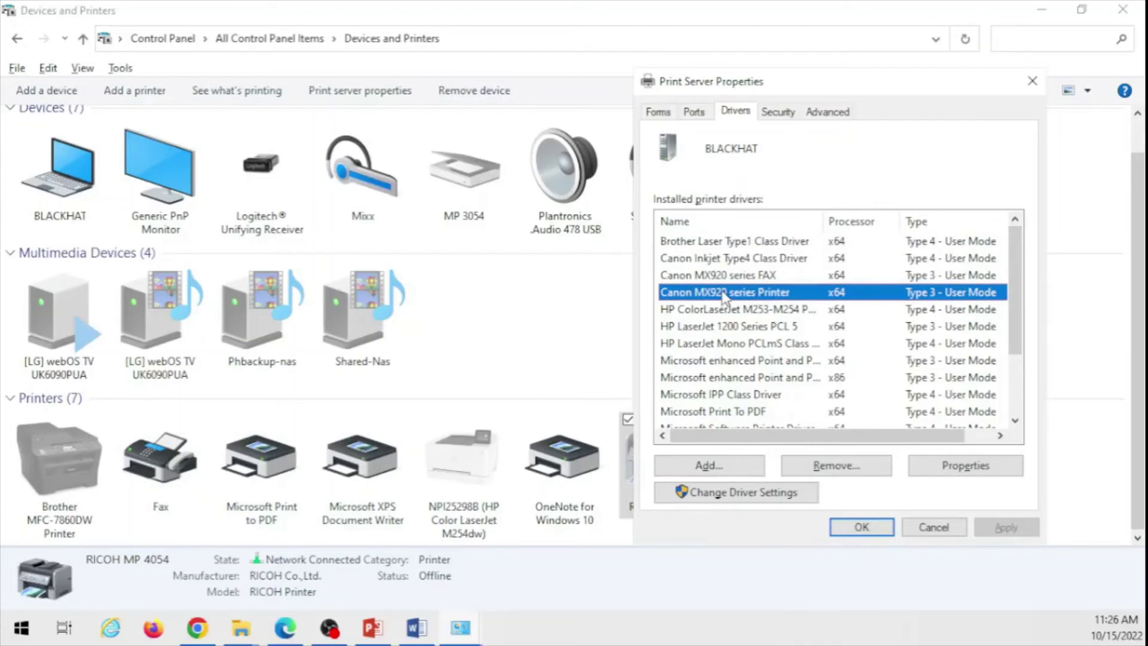
left_click(726, 261)
left_click(873, 468)
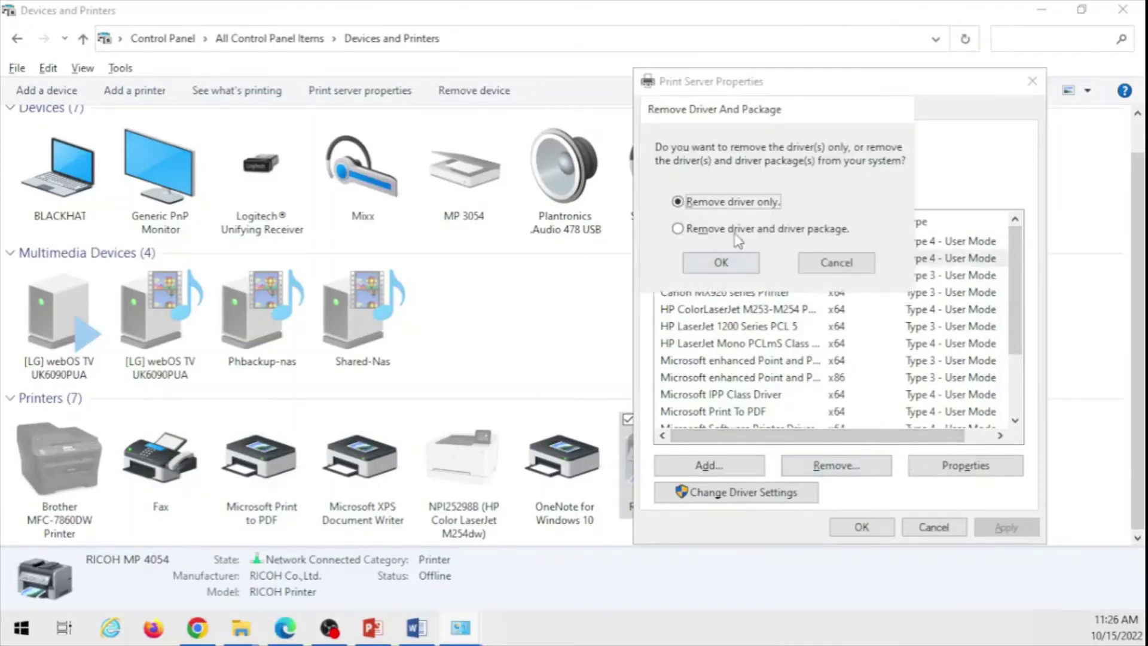
left_click(808, 229)
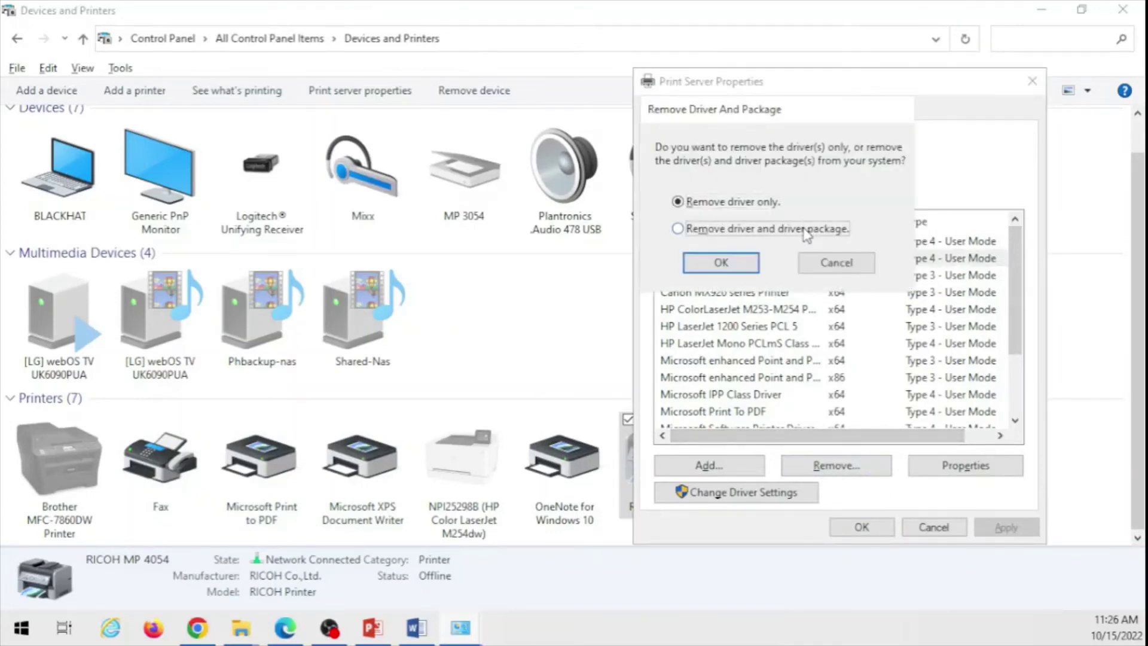
left_click(720, 269)
left_click(627, 346)
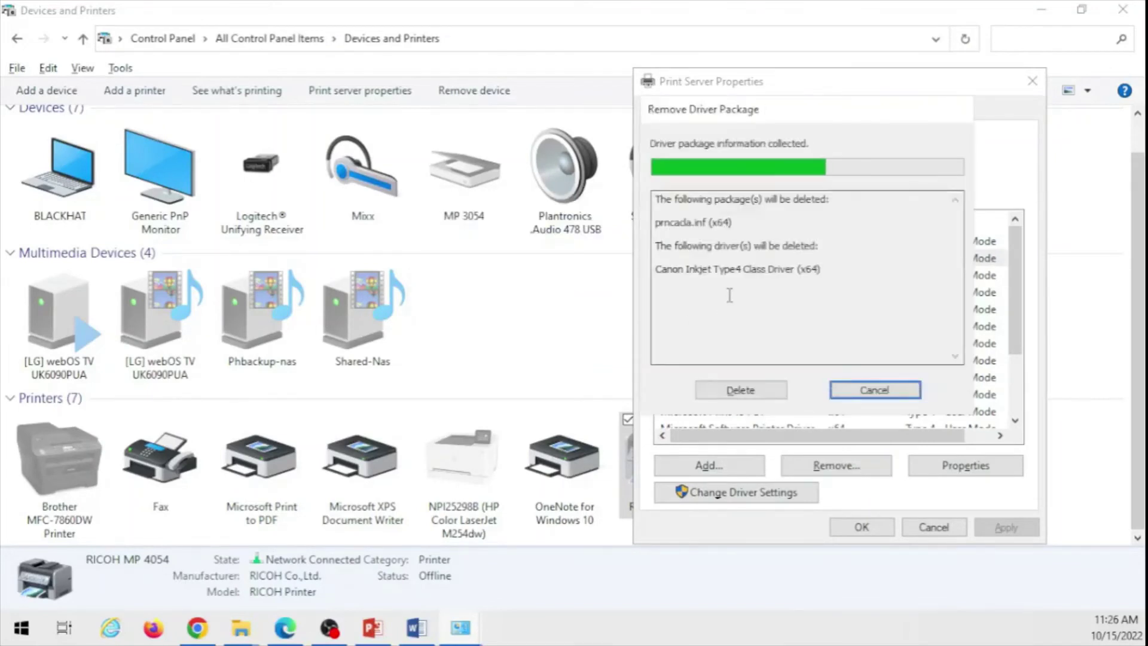
left_click(747, 392)
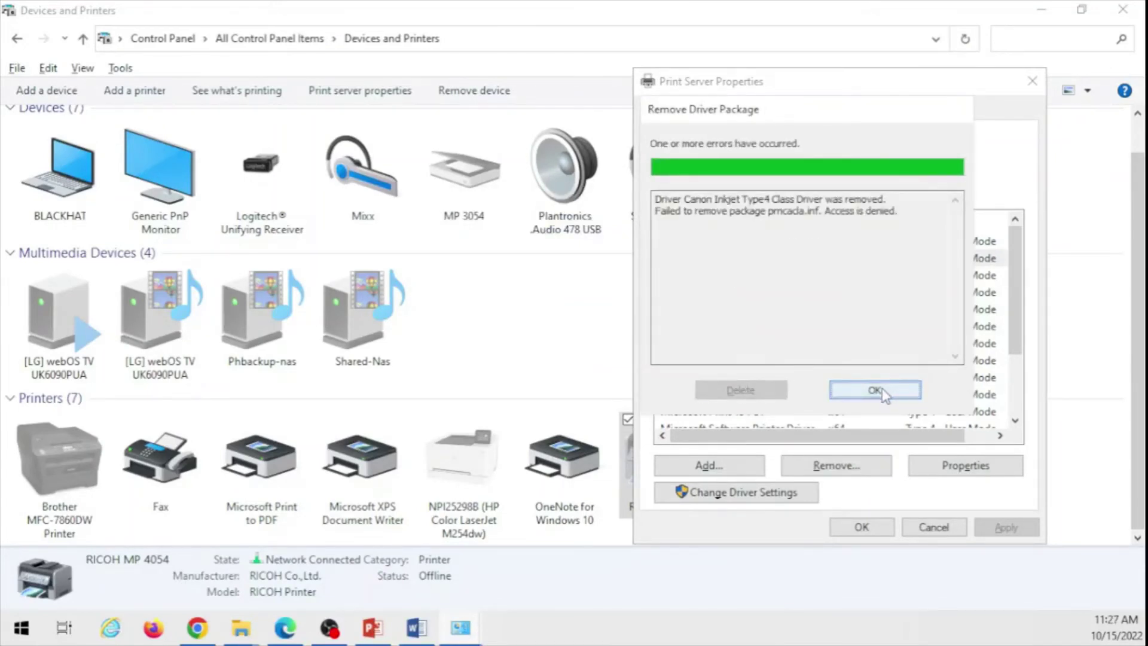
left_click(878, 392)
Remove the Canon MX920 series FAX driver together with its driver package
left_click(701, 260)
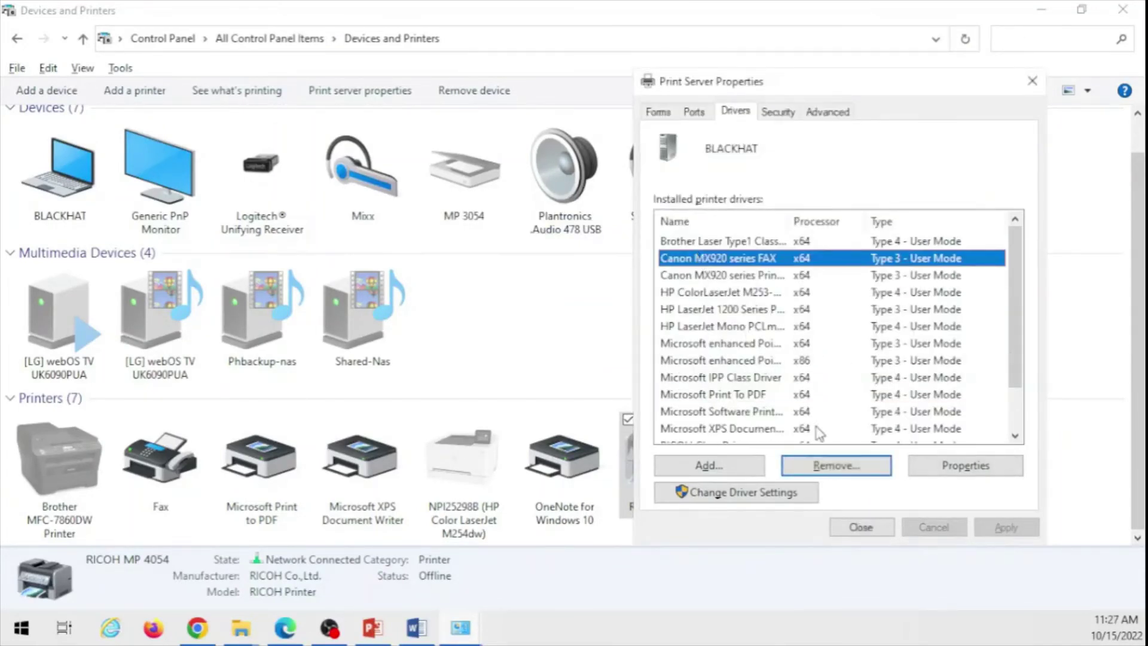
left_click(832, 463)
left_click(705, 228)
left_click(721, 262)
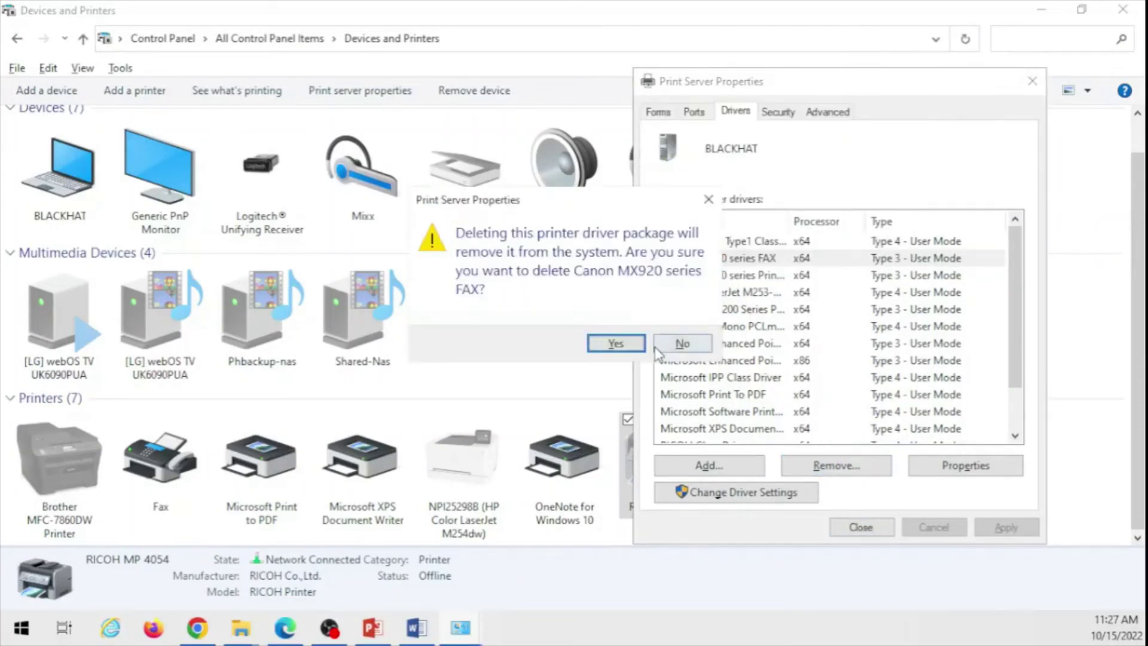
left_click(635, 346)
left_click(774, 394)
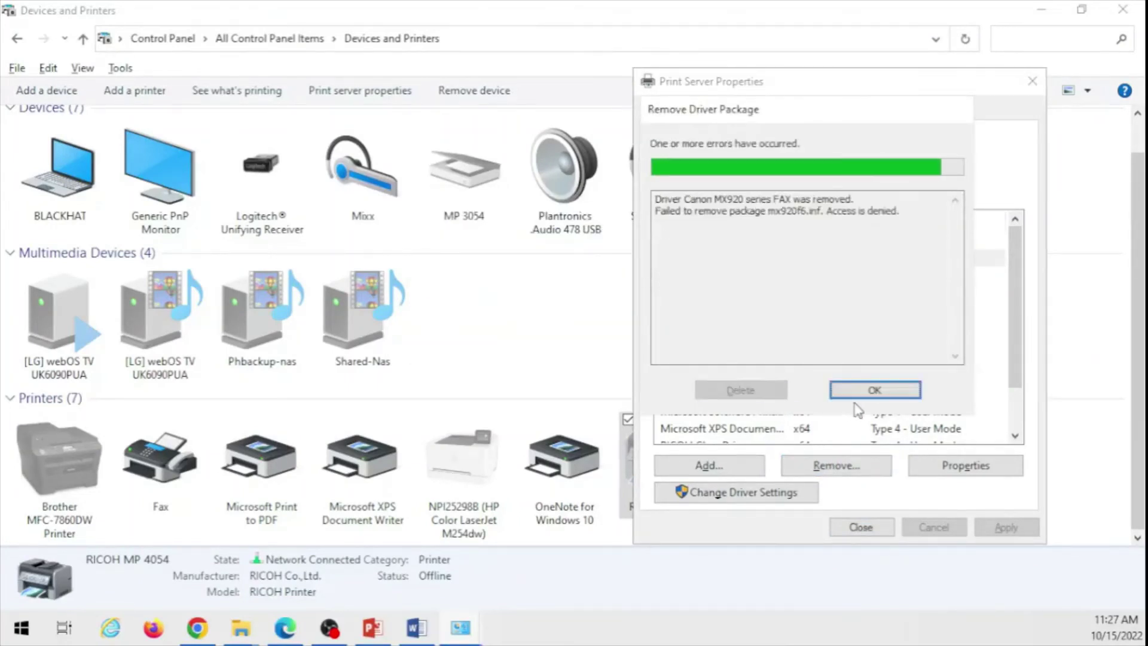
left_click(873, 391)
Remove the Canon MX920 series Printer driver together with its driver package
left_click(795, 258)
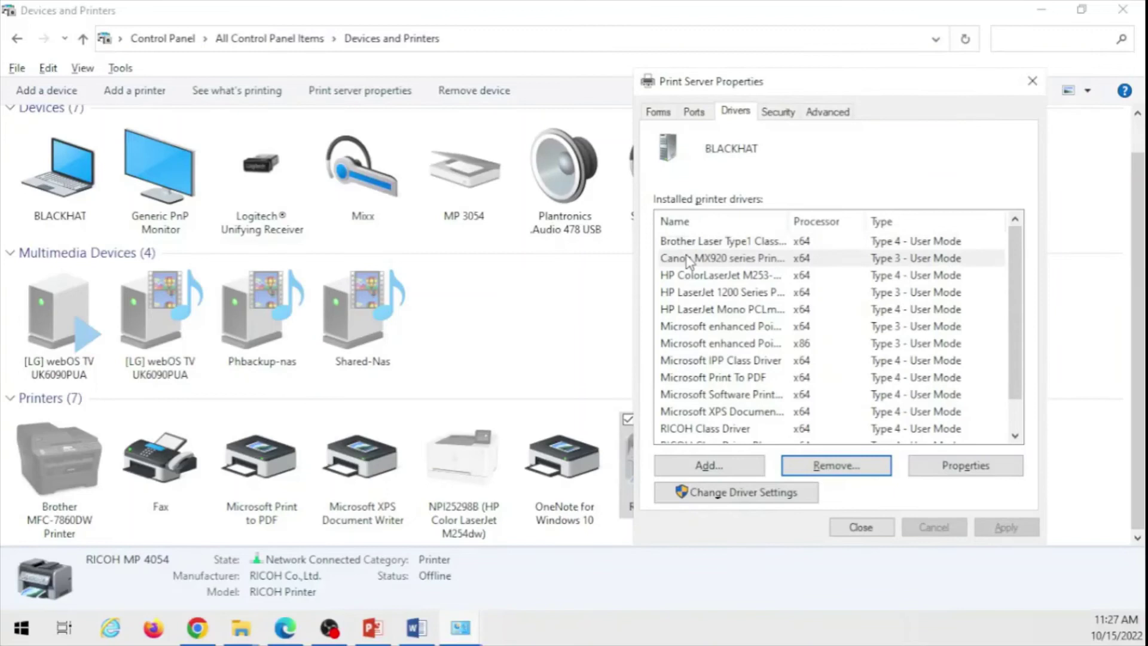
left_click(854, 473)
left_click(704, 229)
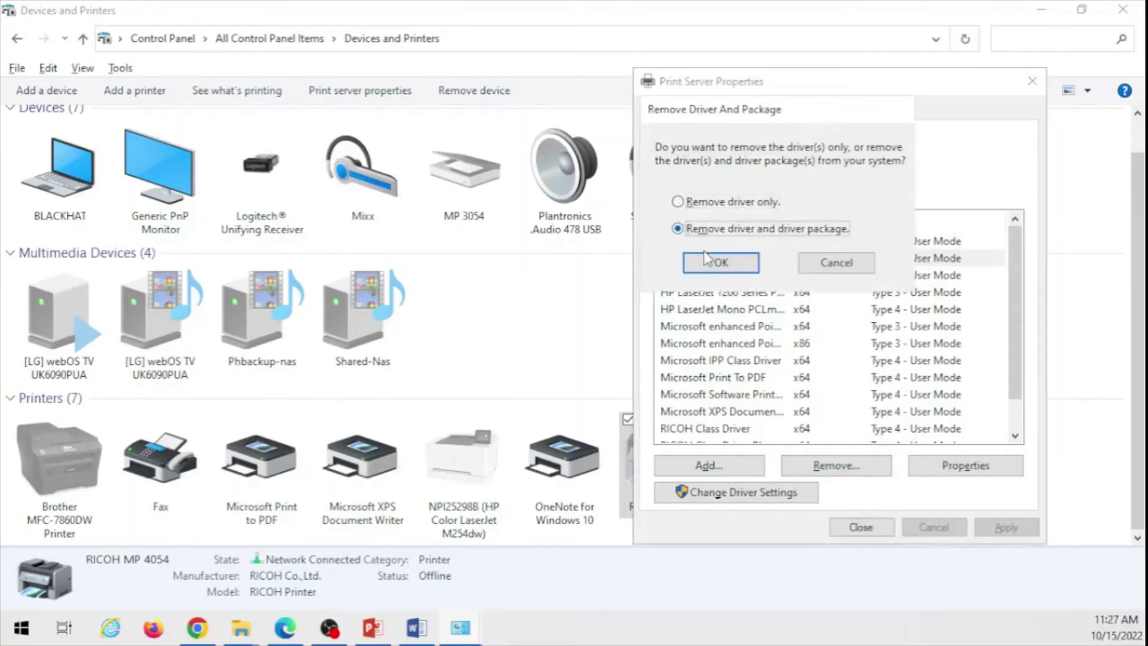
left_click(706, 259)
left_click(638, 346)
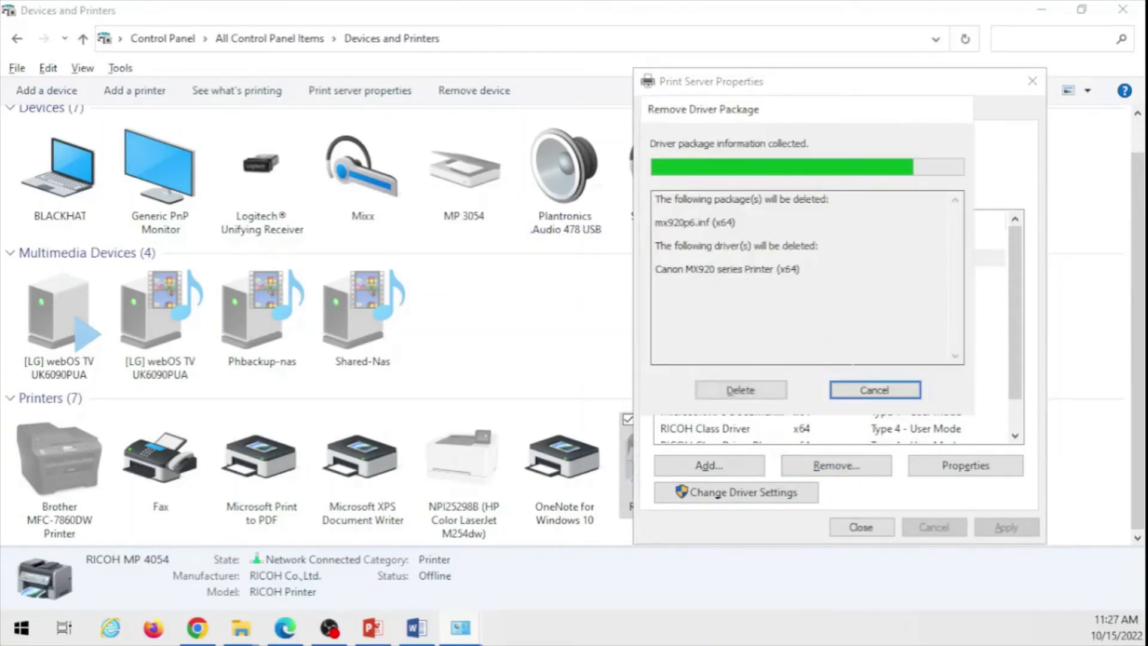
left_click(759, 395)
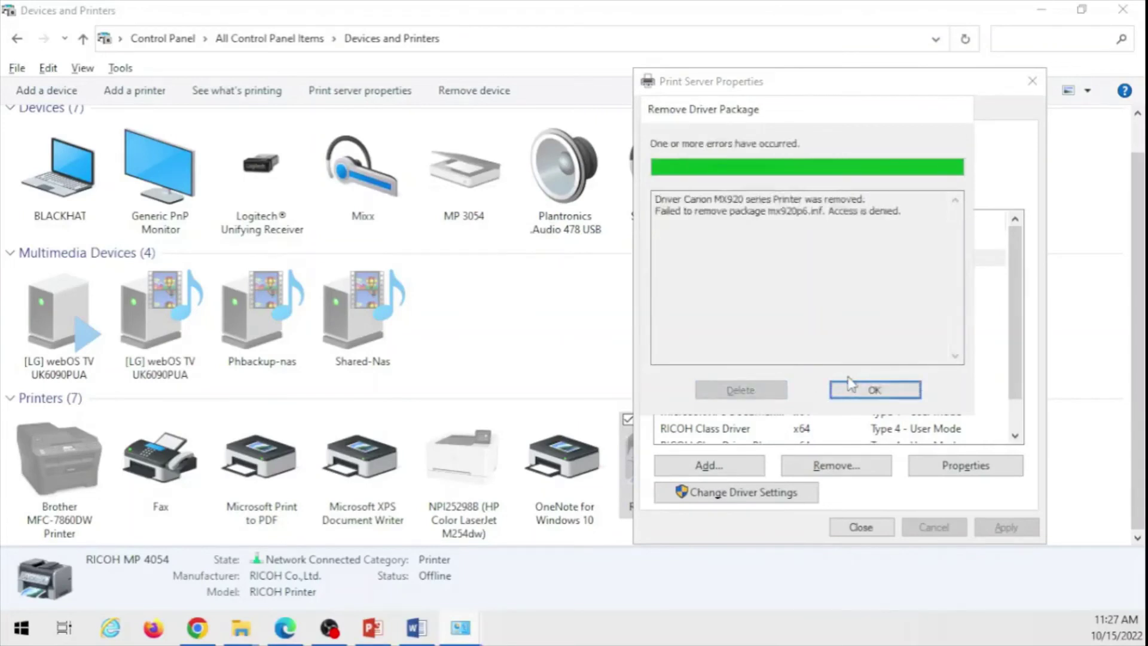
left_click(852, 387)
Widen the driver list's Name column and try to remove the RICOH Class Driver Plus together with its driver package
left_click(715, 311)
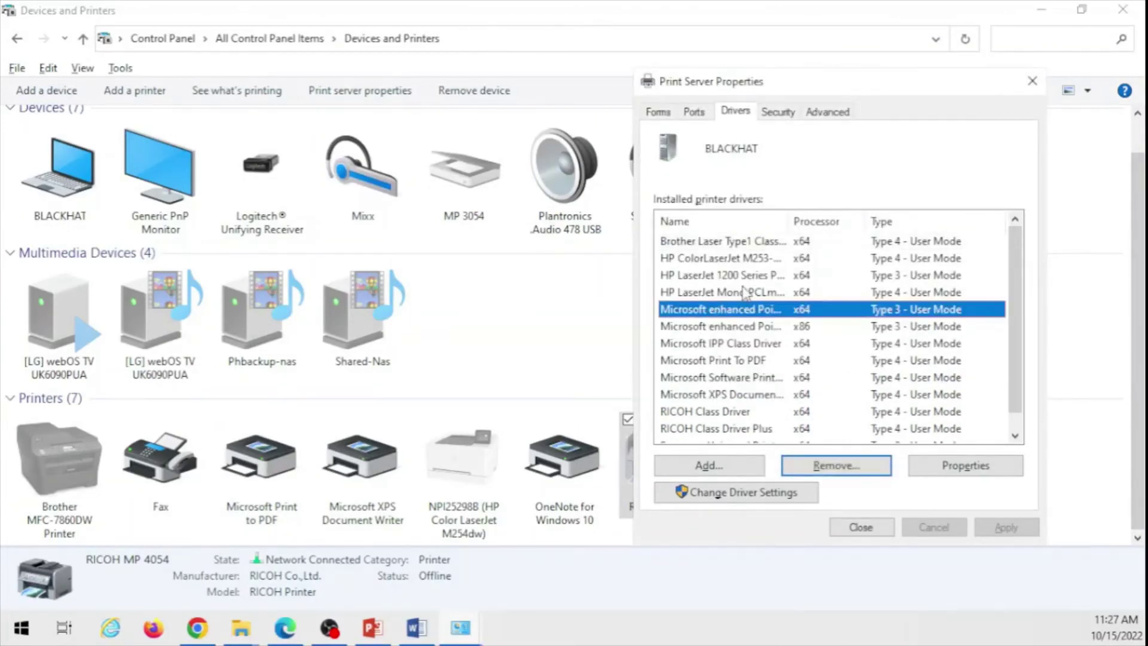
scroll(752, 310, "down", 1)
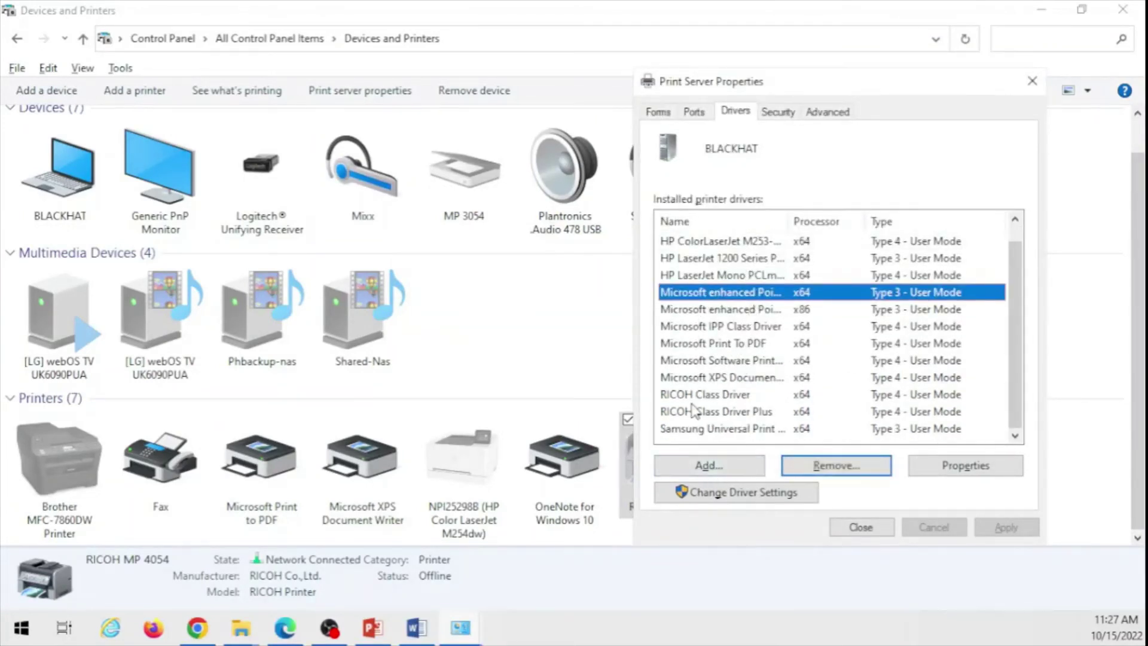
left_click(708, 412)
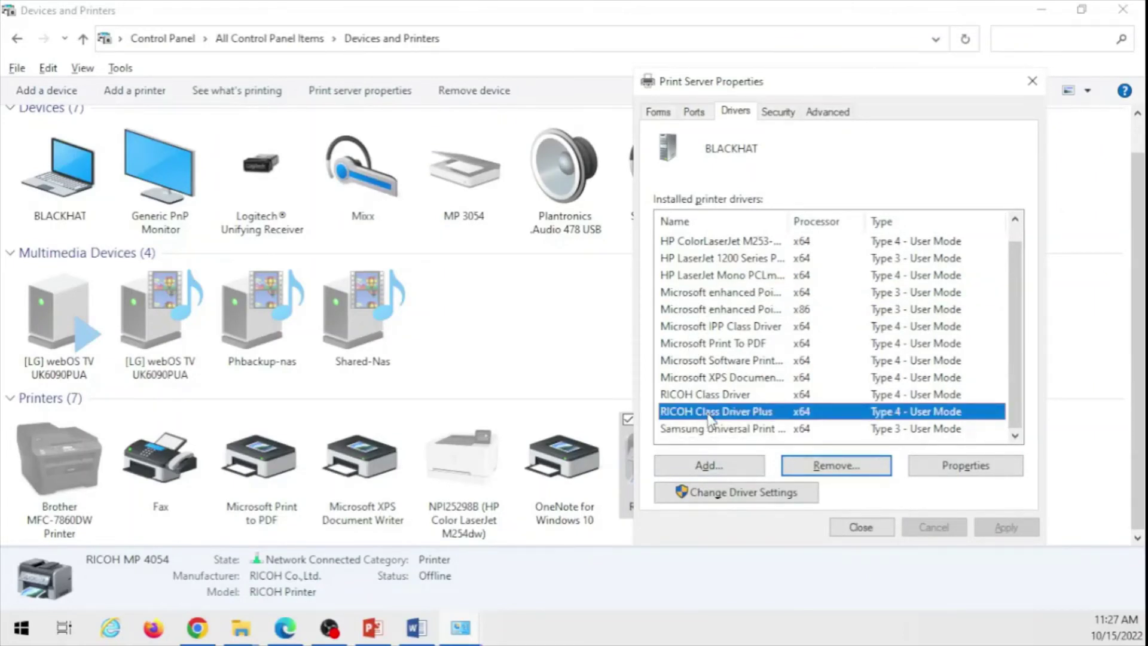
left_click_drag(789, 221, 828, 220)
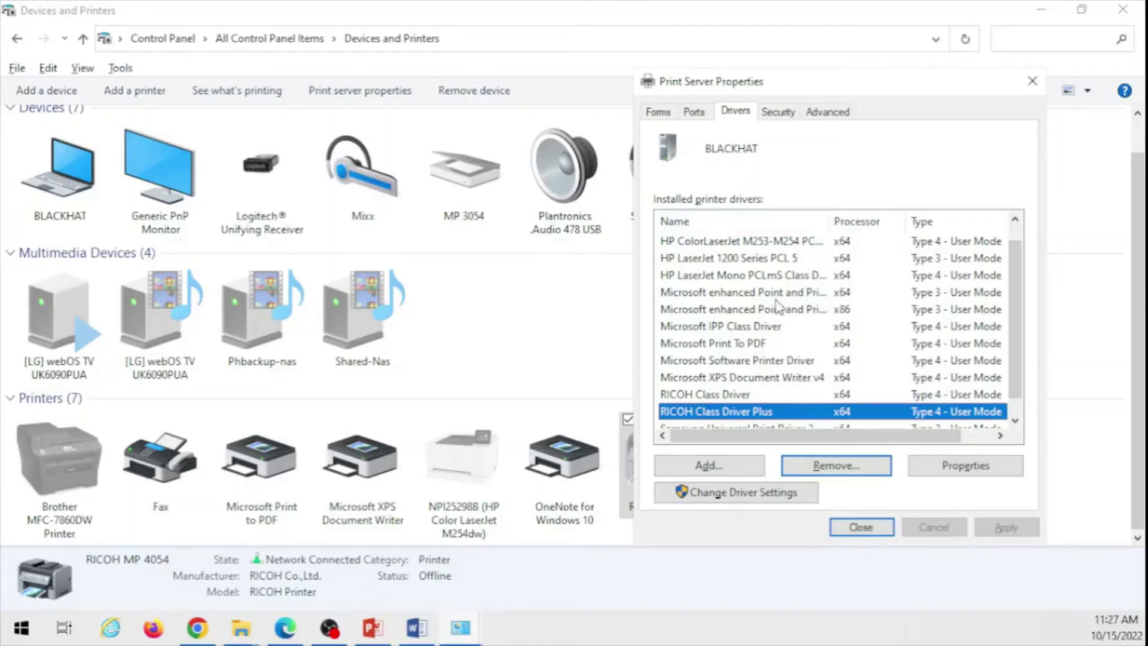
scroll(746, 387, "down", 1)
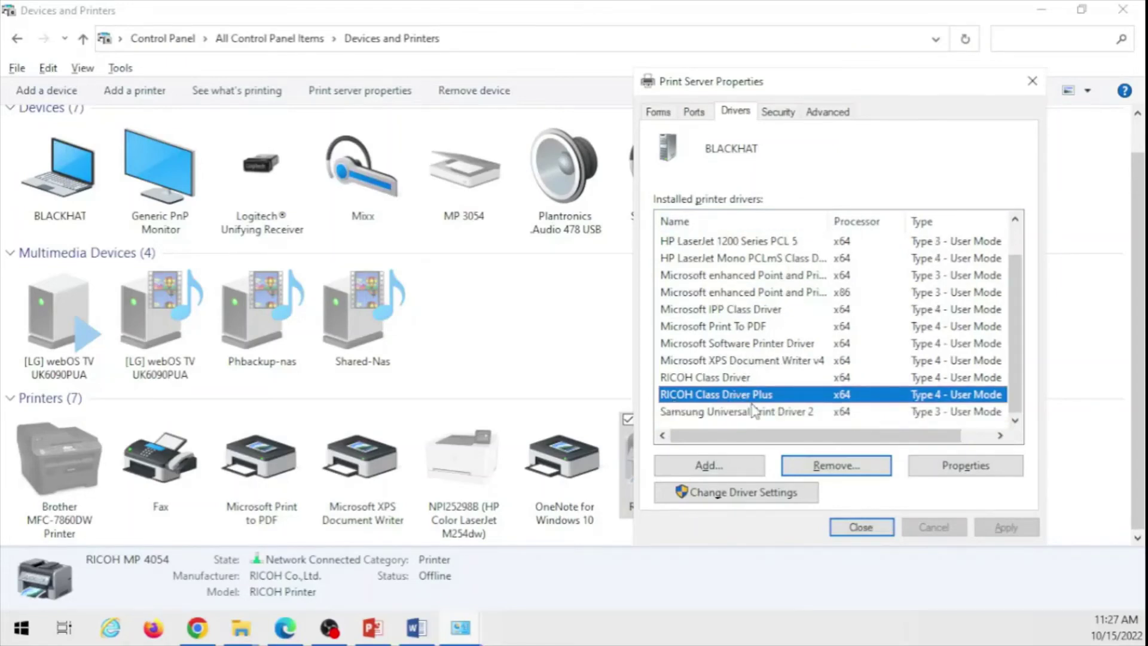
left_click(835, 466)
left_click(717, 229)
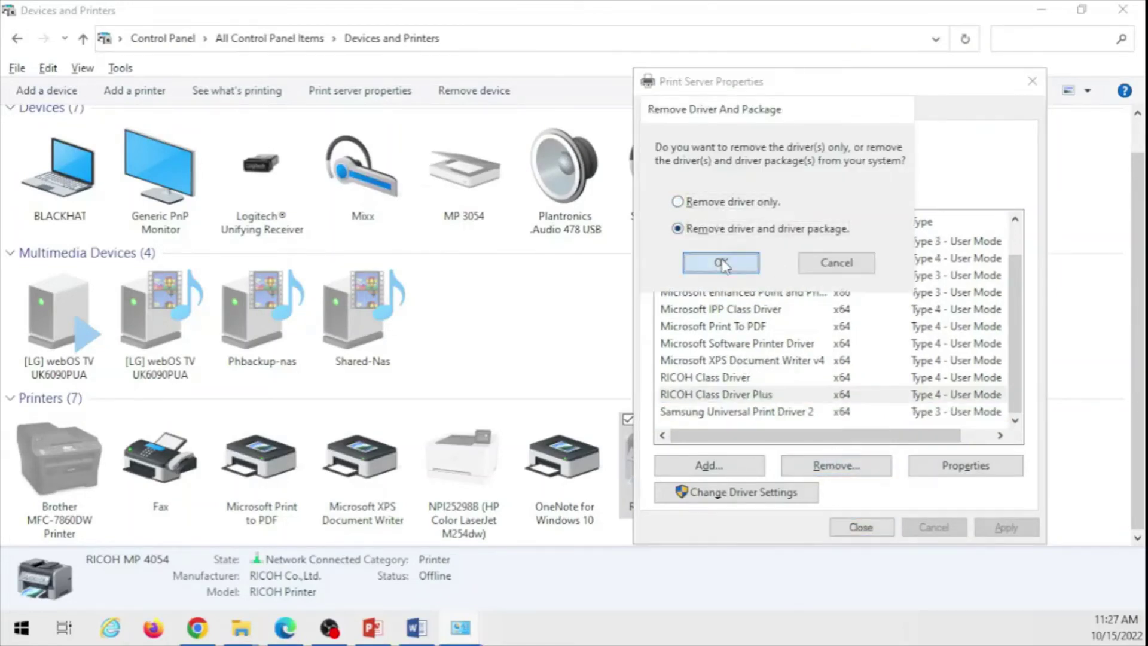
left_click(721, 265)
left_click(628, 344)
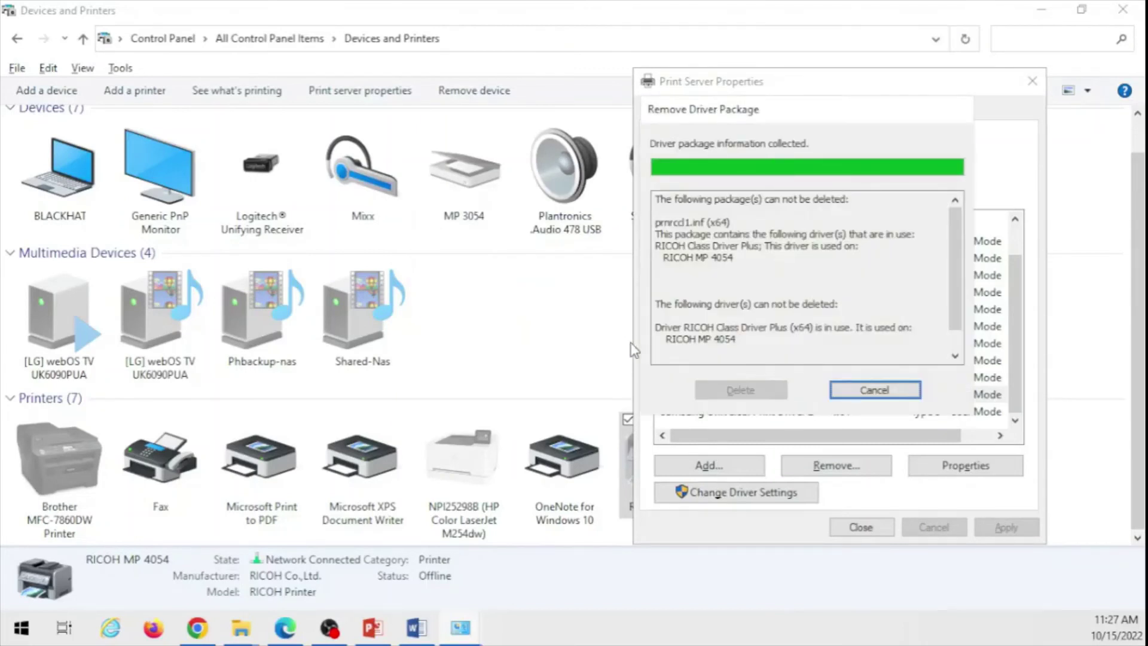
left_click(877, 394)
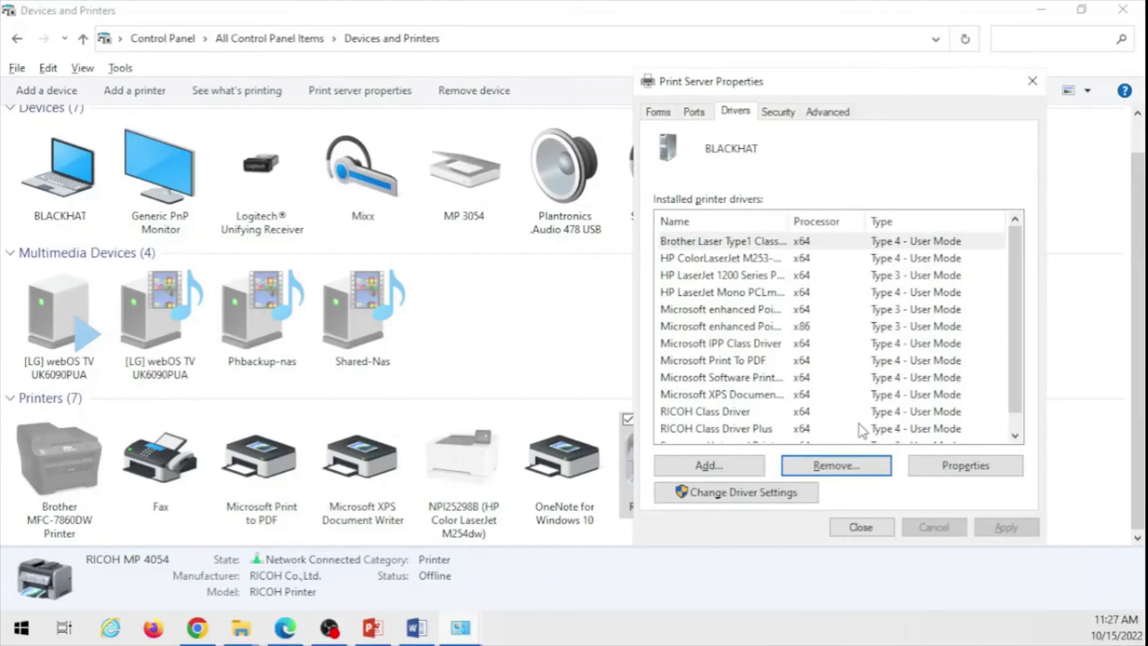
Remove the RICOH Class Driver with the option to remove both driver and driver package, and close the print server properties
left_click(743, 418)
left_click(840, 463)
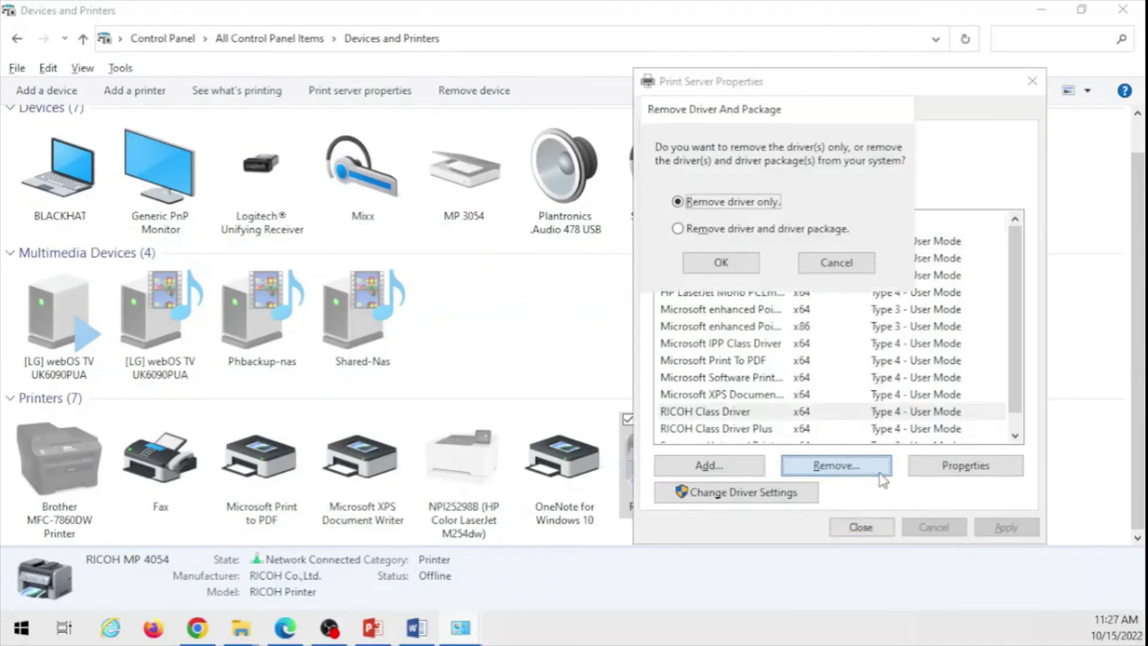
left_click(679, 230)
left_click(721, 263)
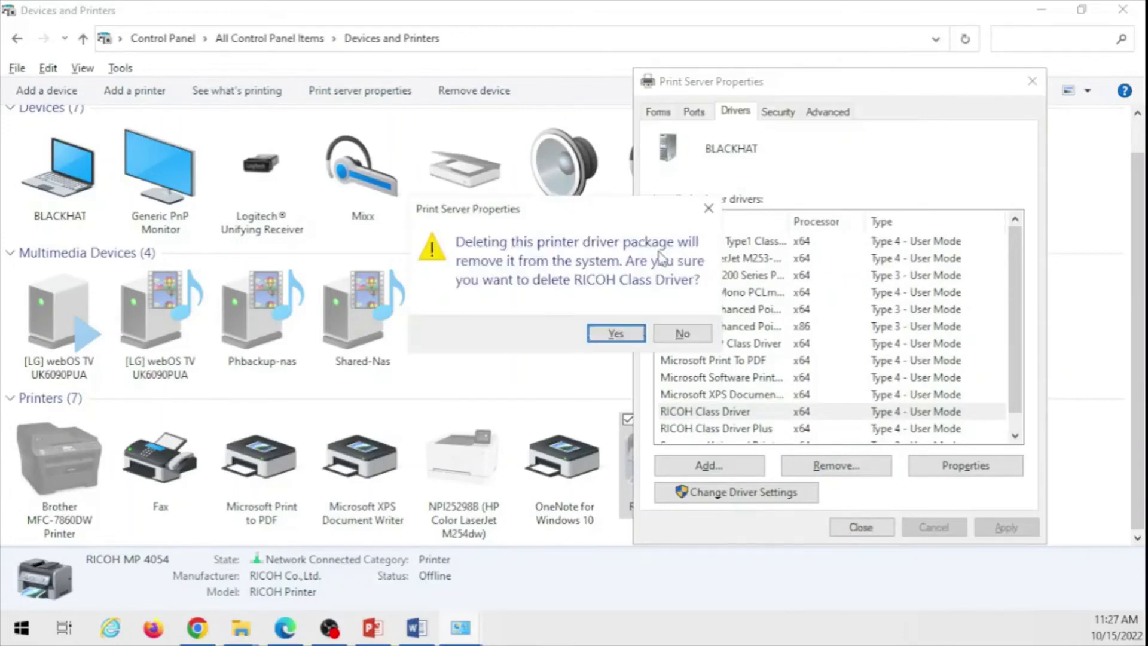
left_click(605, 333)
left_click(768, 392)
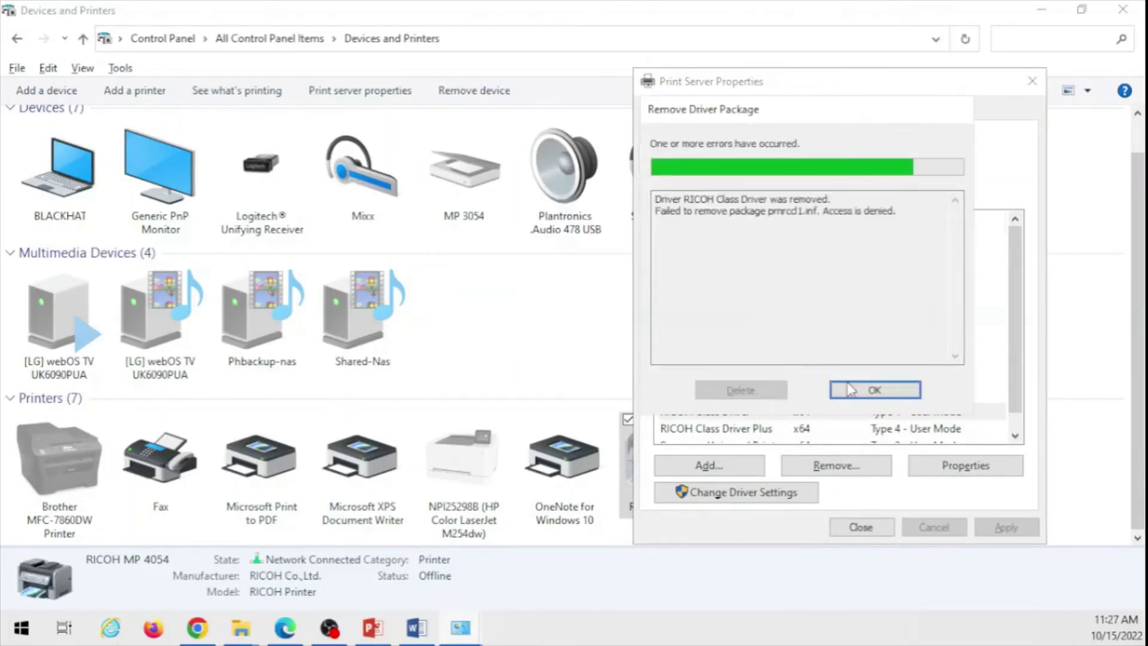
left_click(875, 392)
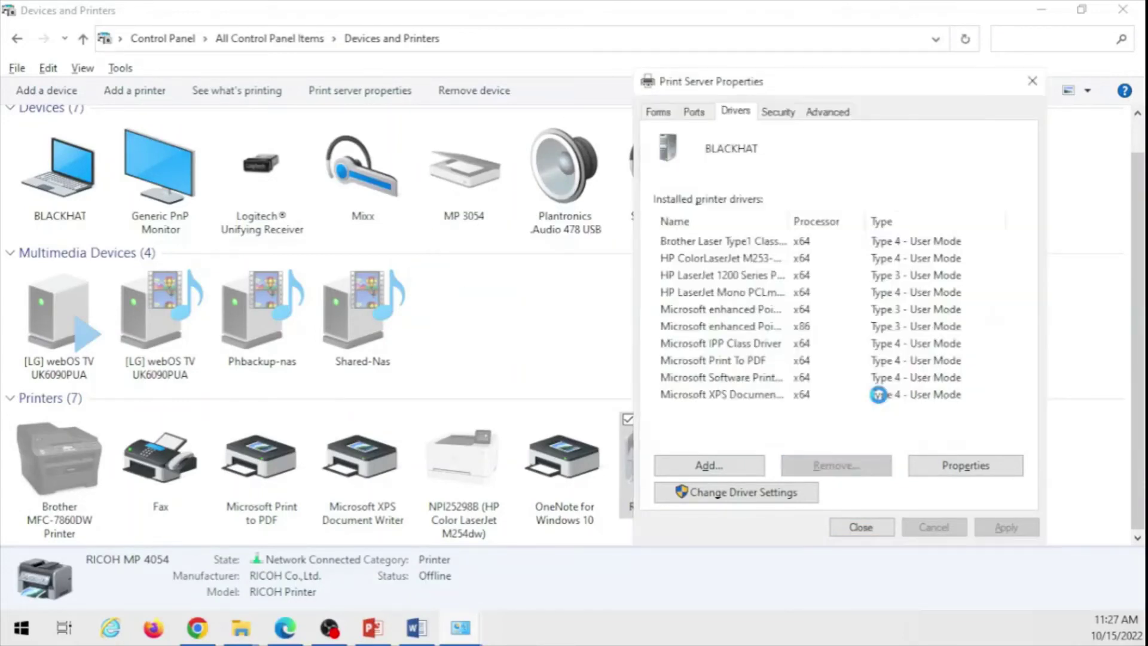
left_click(856, 528)
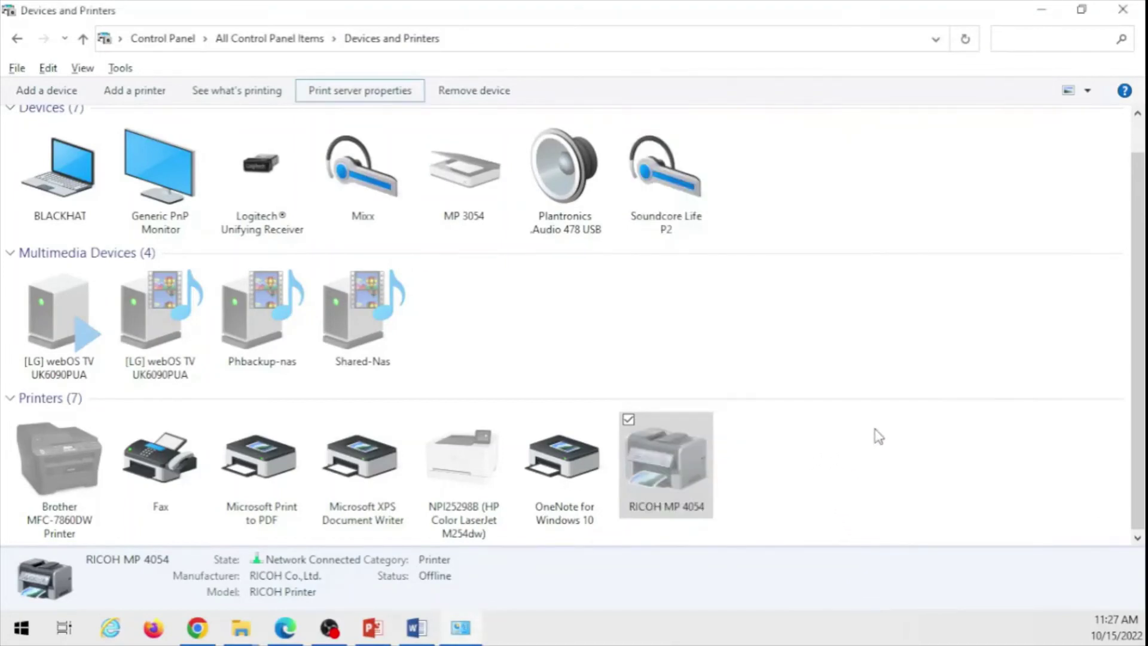
Switch to the Chapter 11 presentation in PowerPoint, start the slide show from the Printer Driver Maintenance slide, and advance it
left_click(375, 631)
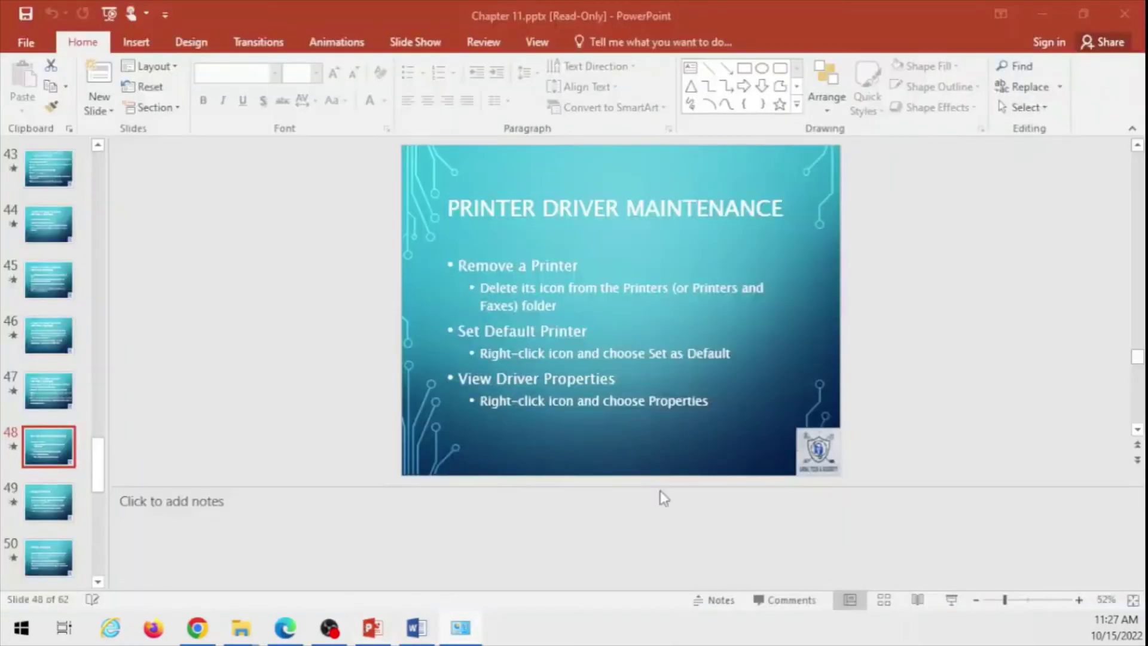
left_click(951, 600)
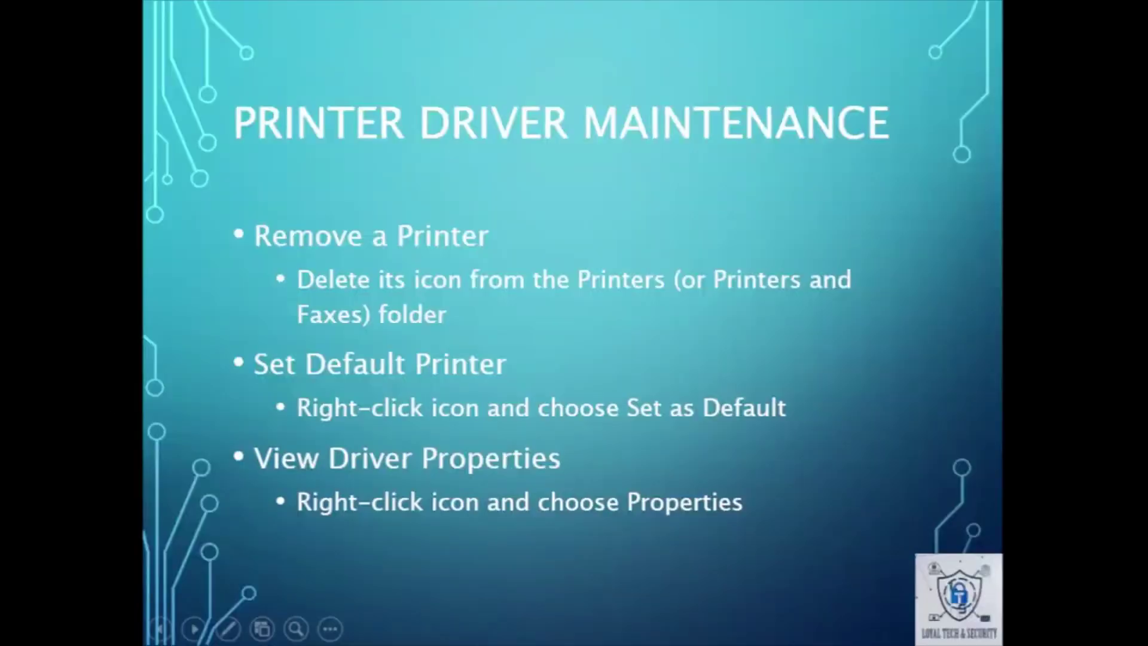
key("Right")
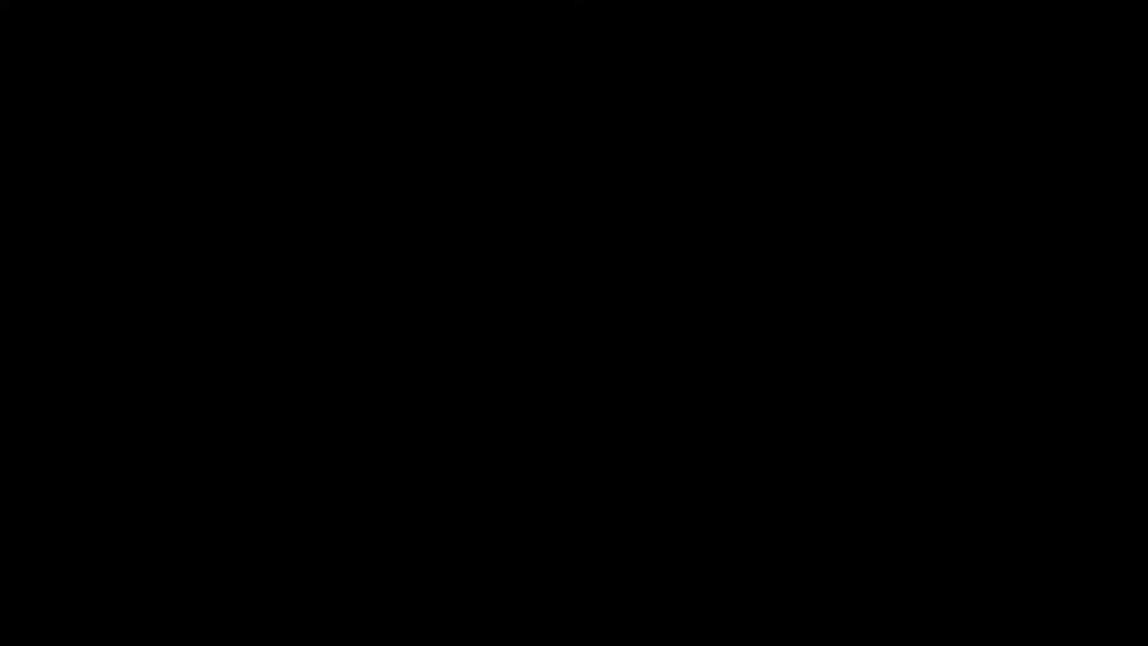